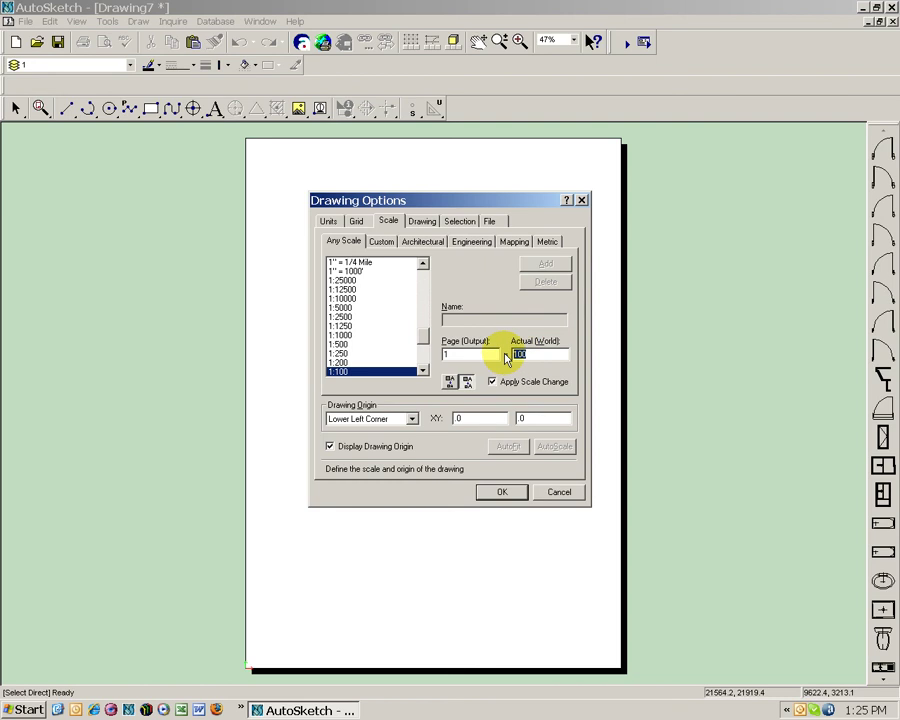
- Set the drawing scale to 1:50 by entering 50 as the actual world value
{"action": "type", "text": "50"}
{"action": "key", "text": "Return"}
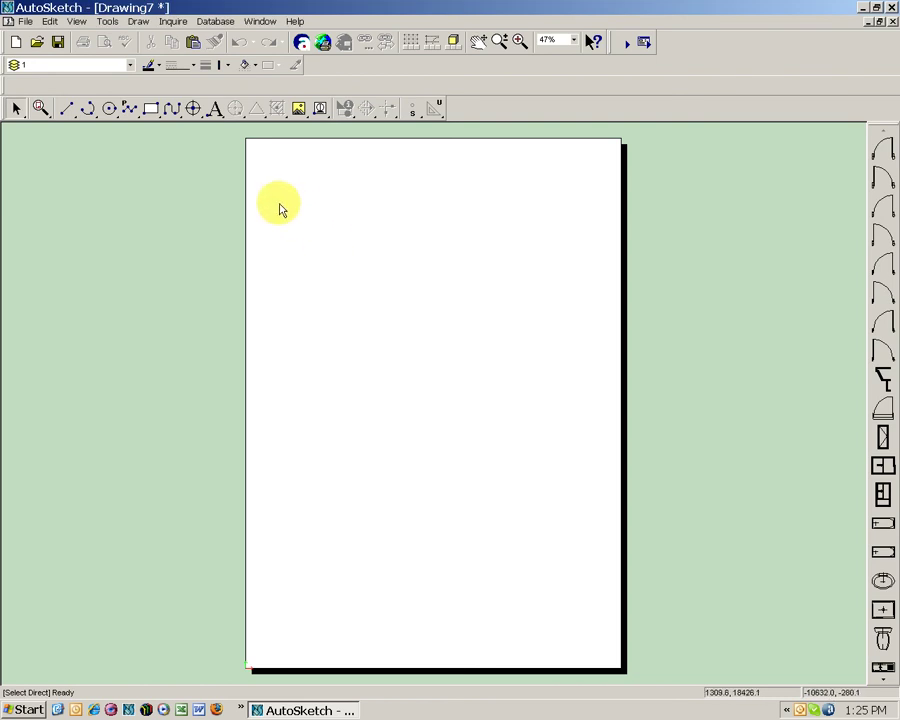
- Draw a rectangle 1200 wide and 1800 high on the page using relative XY coordinates for its opposite corner
{"action": "left_click", "coordinate": [155, 110]}
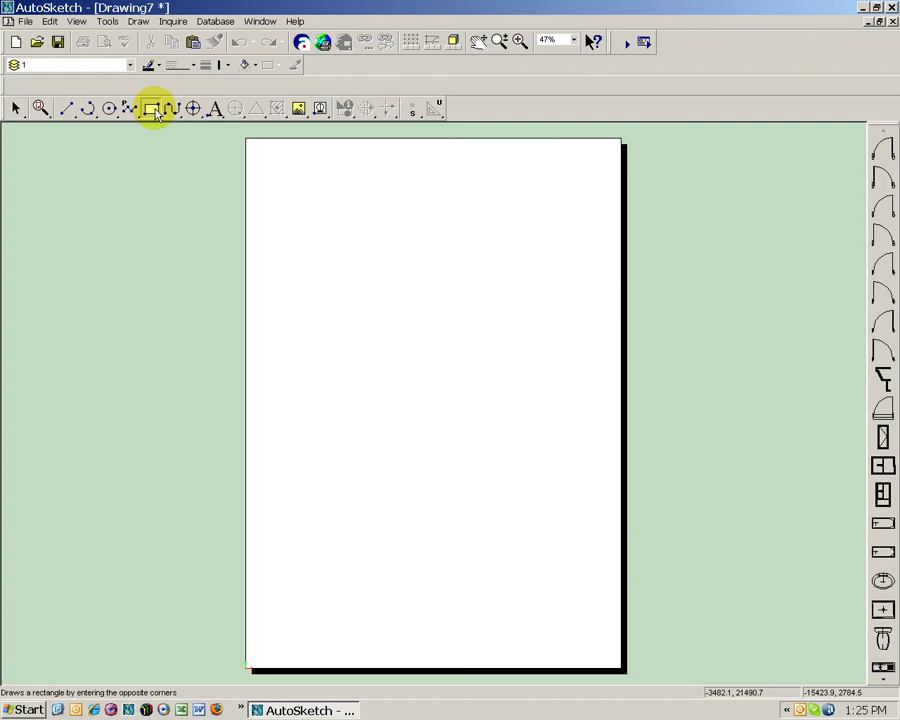
{"action": "left_click", "coordinate": [366, 443]}
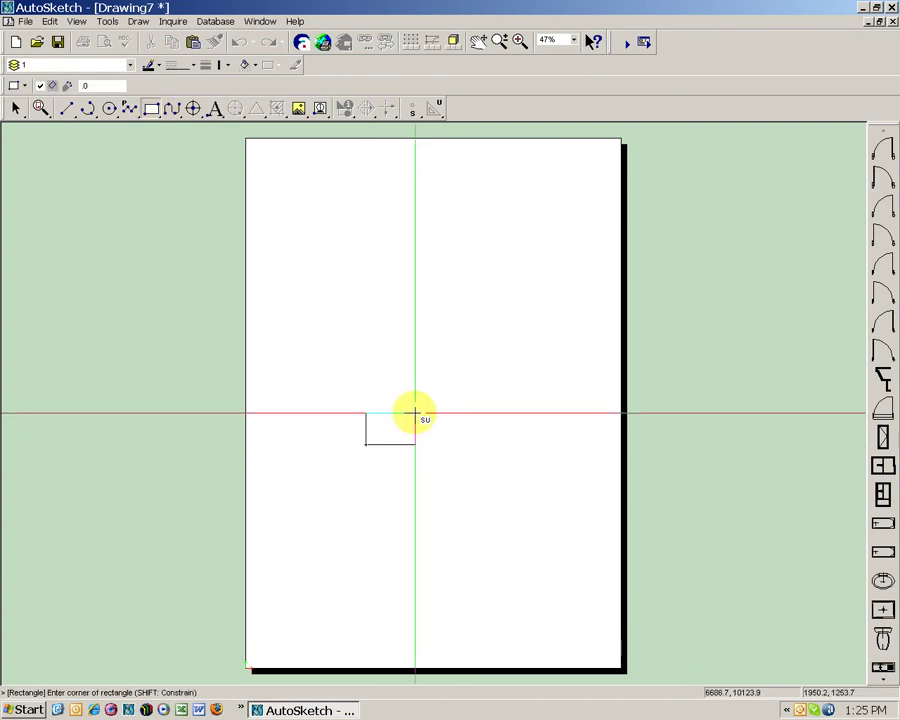
{"action": "key", "text": "Tab"}
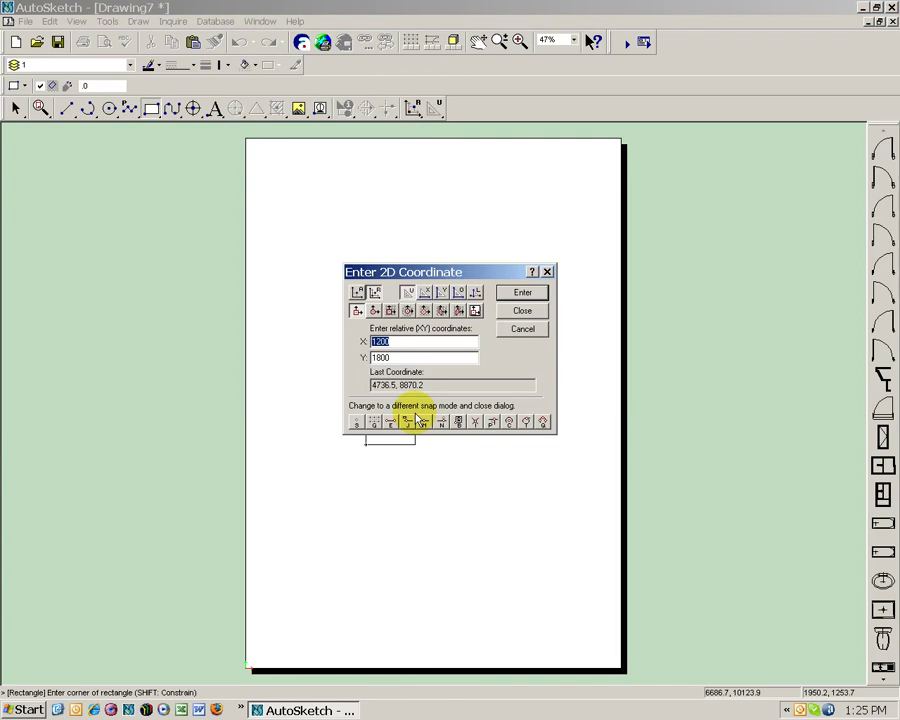
{"action": "key", "text": "Tab"}
{"action": "key", "text": "Return"}
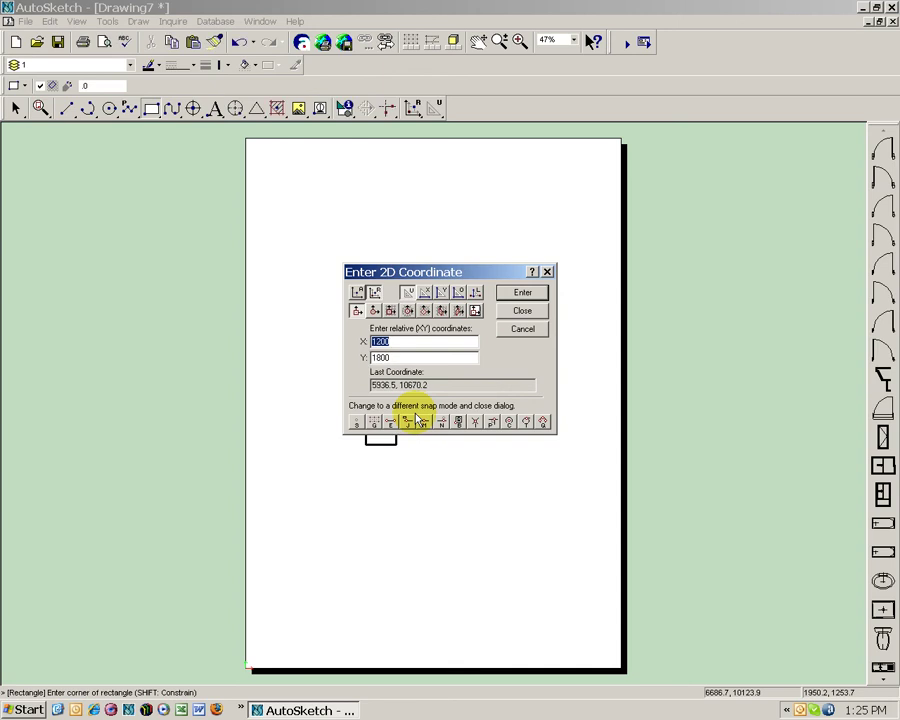
{"action": "left_click", "coordinate": [522, 310]}
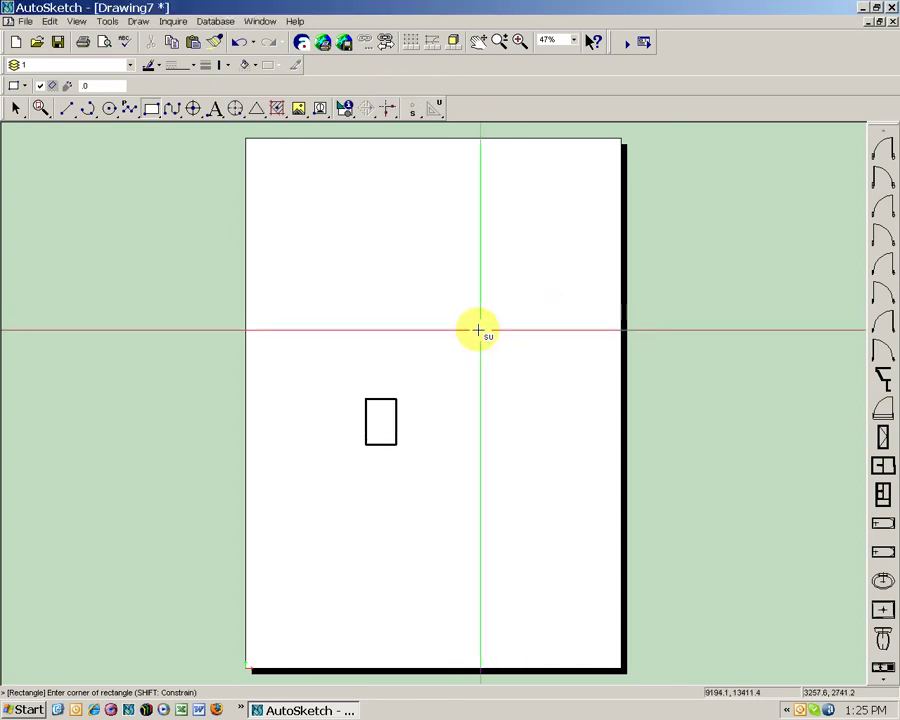
{"action": "key", "text": "Escape"}
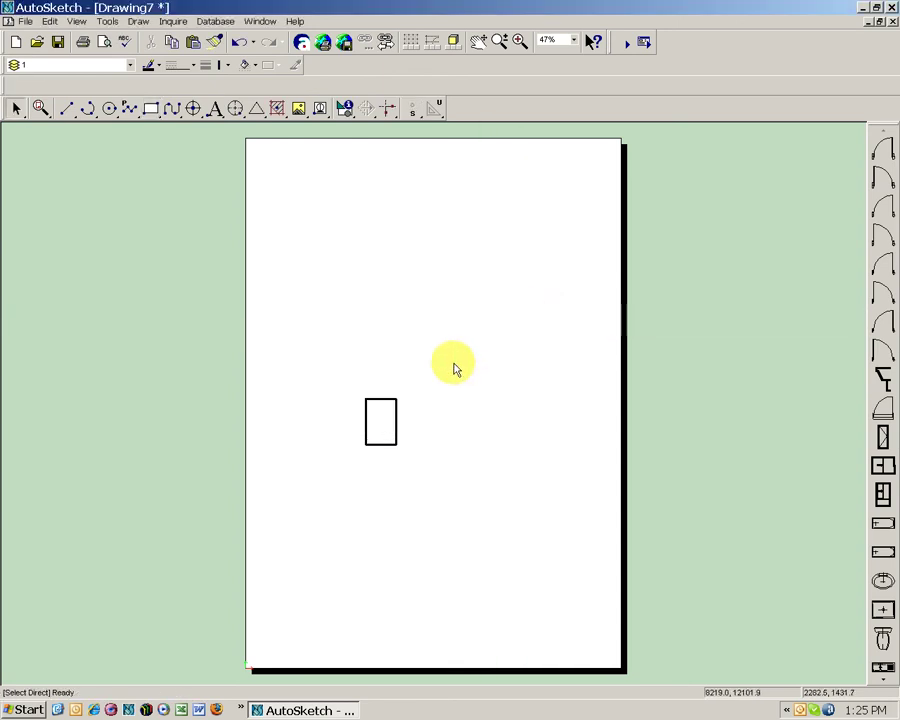
- Offset only the rectangle's top edge upward by 343 as a separate construction line
{"action": "left_click", "coordinate": [394, 401]}
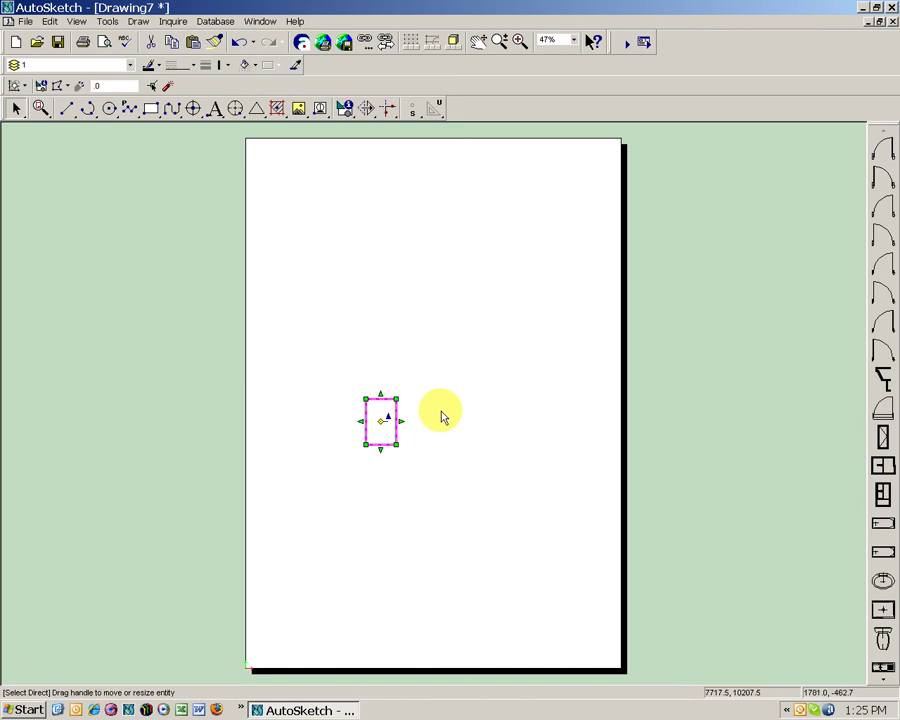
{"action": "key", "text": "ctrl+e"}
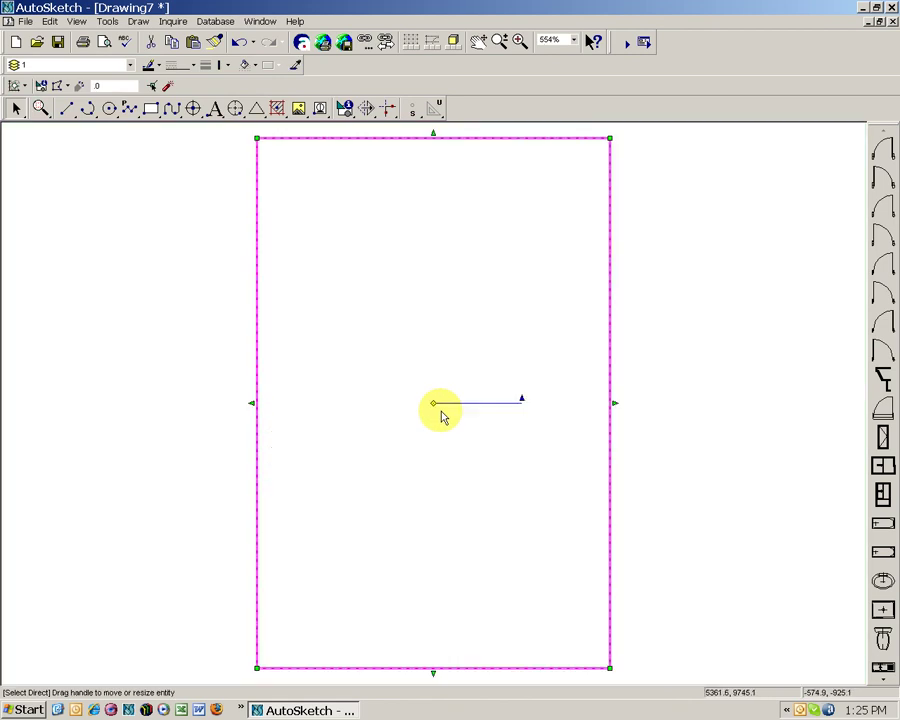
{"action": "scroll", "coordinate": [482, 343], "scroll_direction": "down", "scroll_amount": 3}
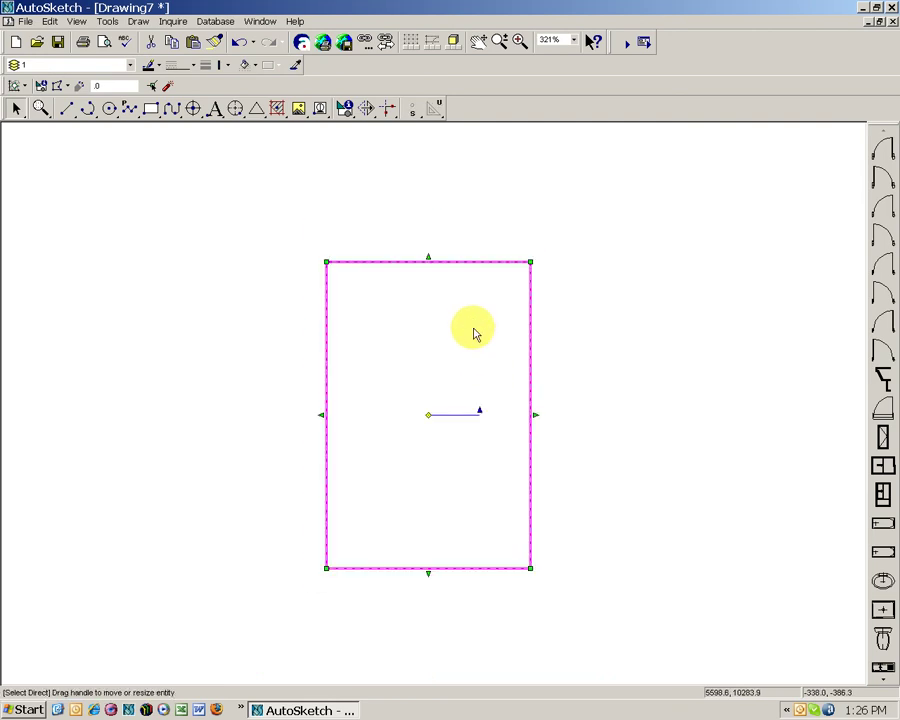
{"action": "left_click", "coordinate": [354, 203]}
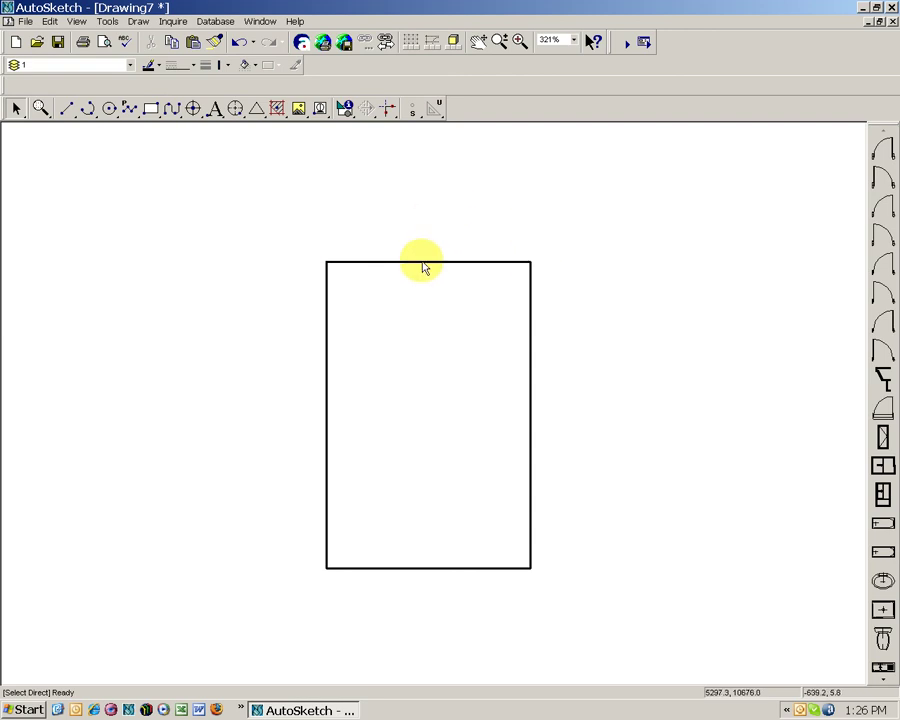
{"action": "left_click", "coordinate": [257, 110]}
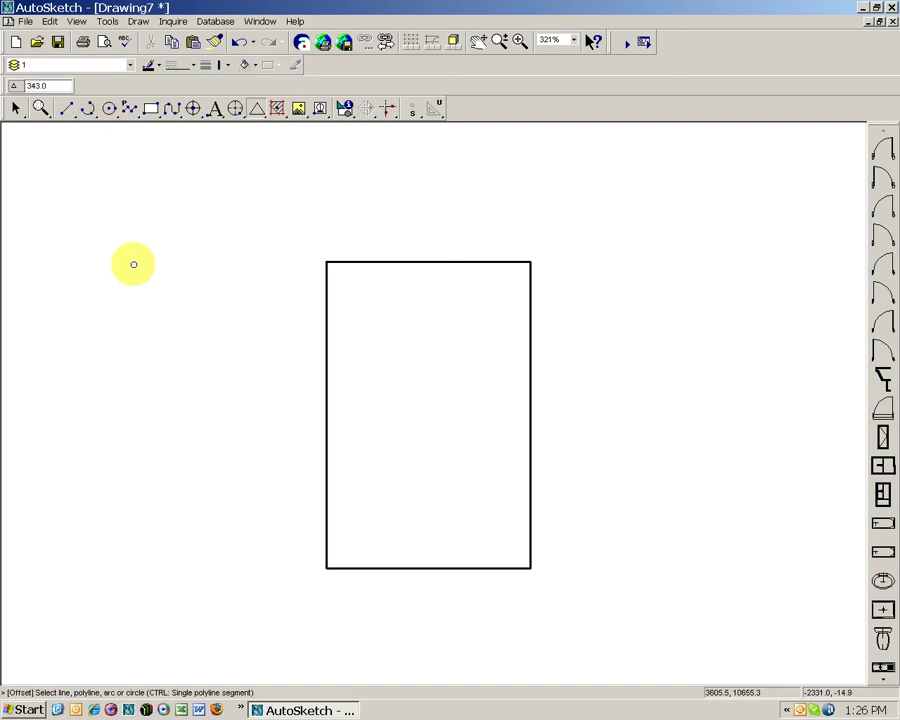
{"action": "left_click", "coordinate": [363, 256]}
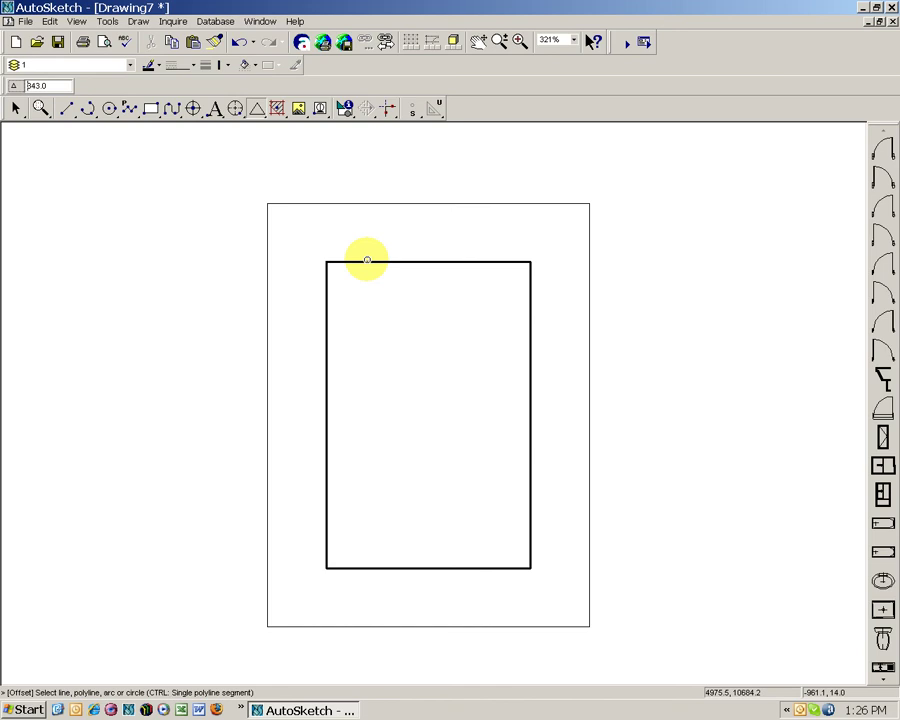
{"action": "key", "text": "ctrl+z"}
{"action": "left_click", "coordinate": [392, 260], "text": "ctrl"}
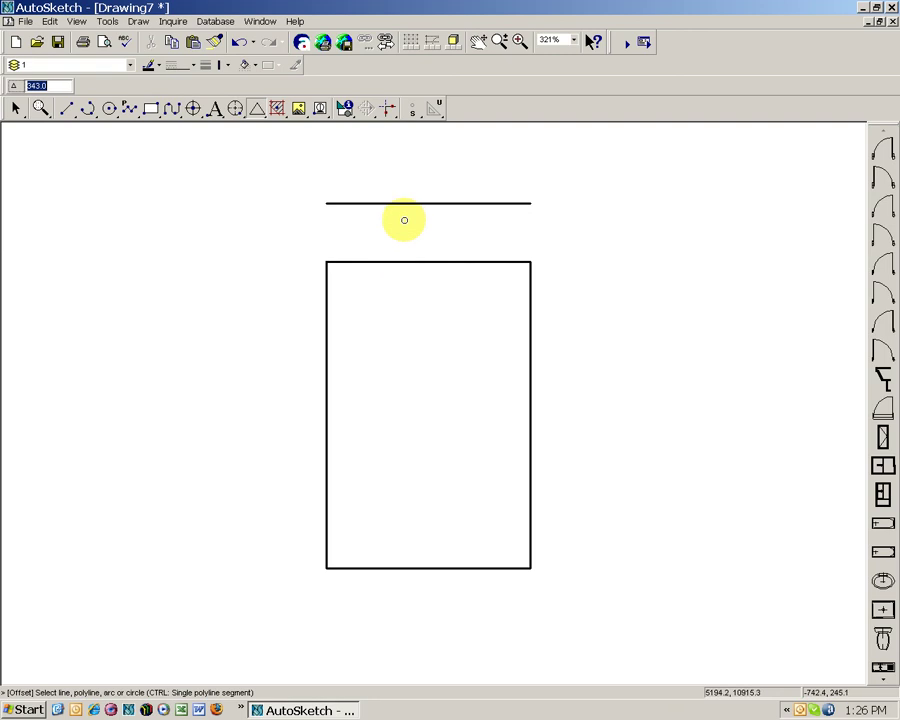
- Draw a 3 Point Arc between the rectangle's upper corners through the offset line's midpoint, and delete that construction line
{"action": "left_click", "coordinate": [87, 110]}
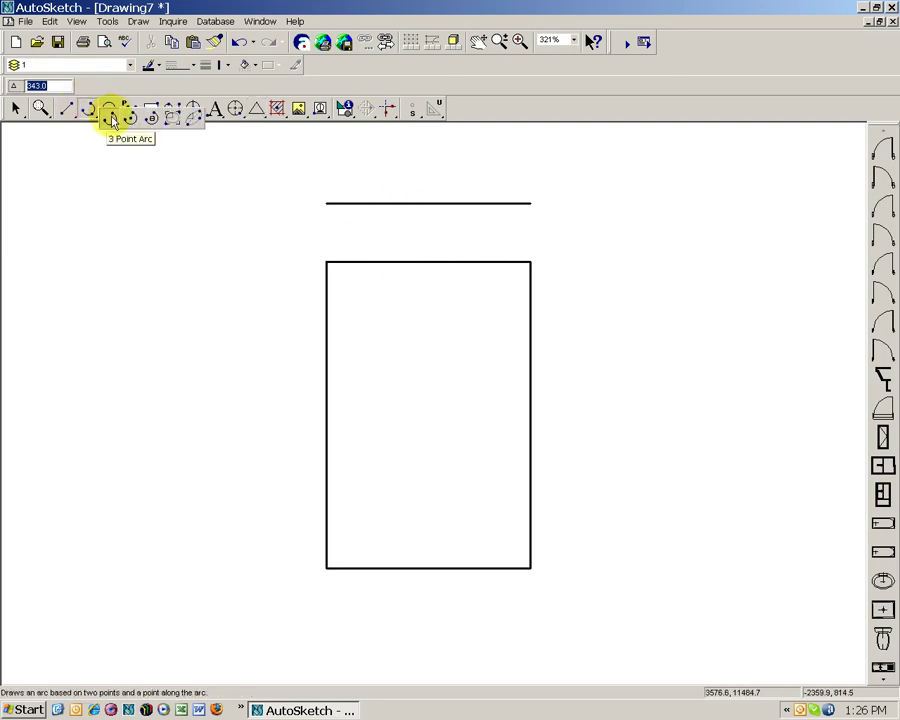
{"action": "left_click", "coordinate": [112, 121]}
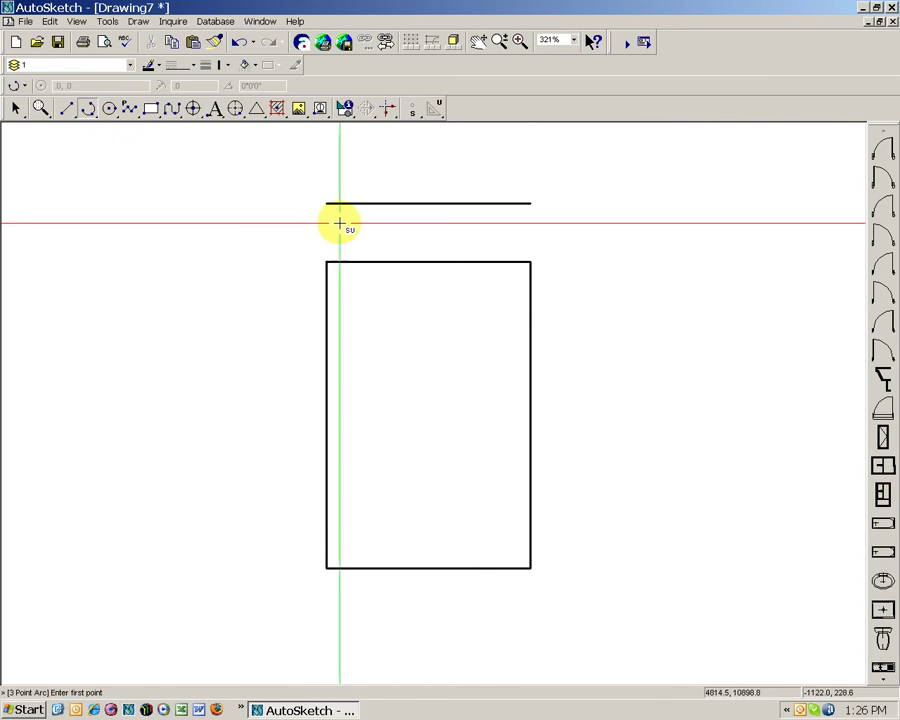
{"action": "left_click", "coordinate": [327, 261]}
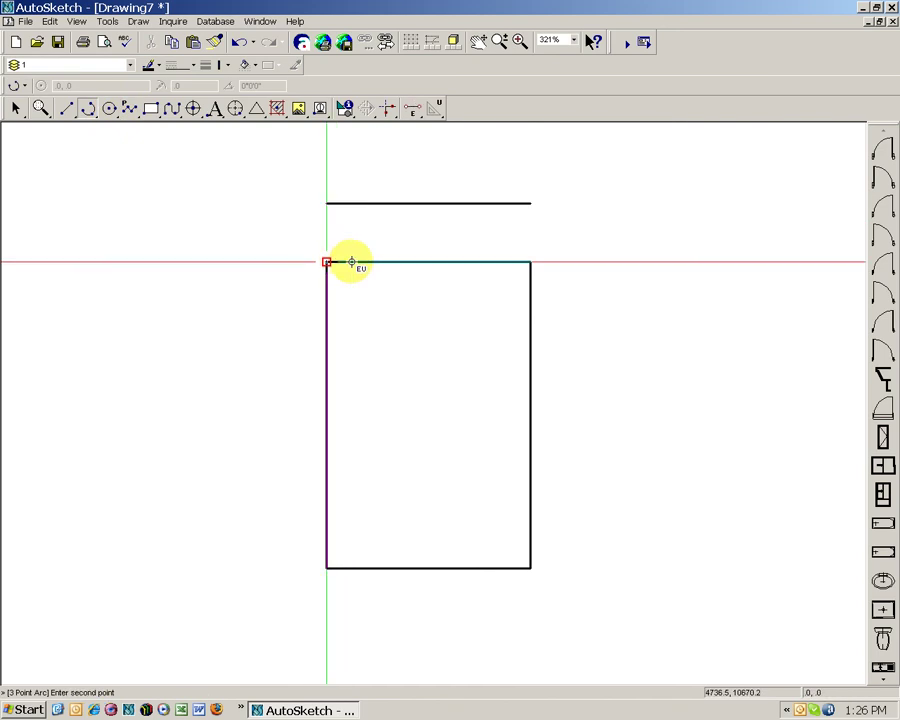
{"action": "left_click", "coordinate": [412, 203]}
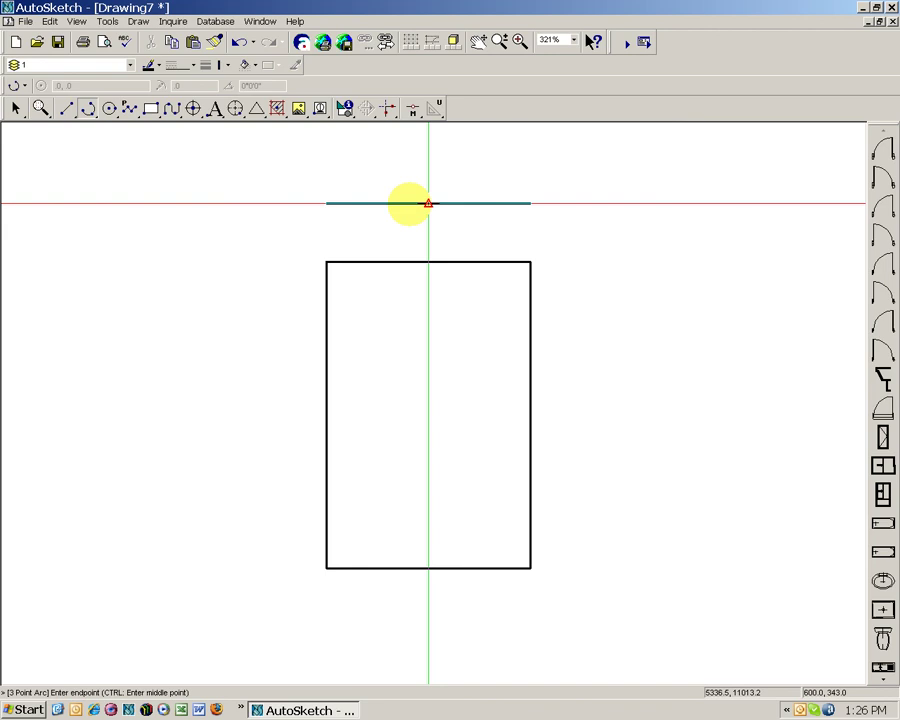
{"action": "left_click", "coordinate": [526, 259]}
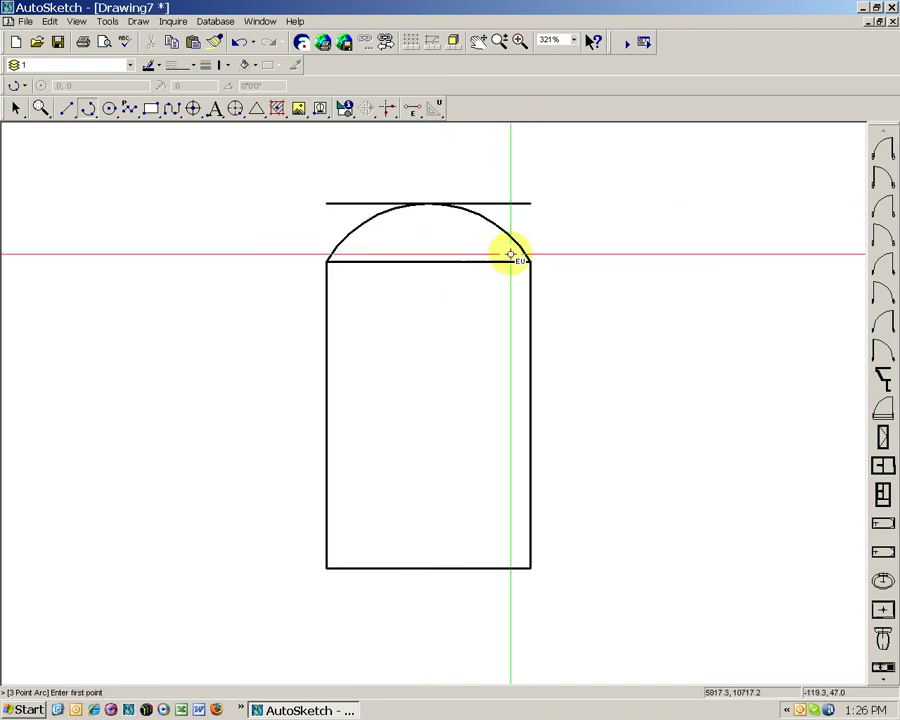
{"action": "key", "text": "Escape"}
{"action": "left_click", "coordinate": [512, 203]}
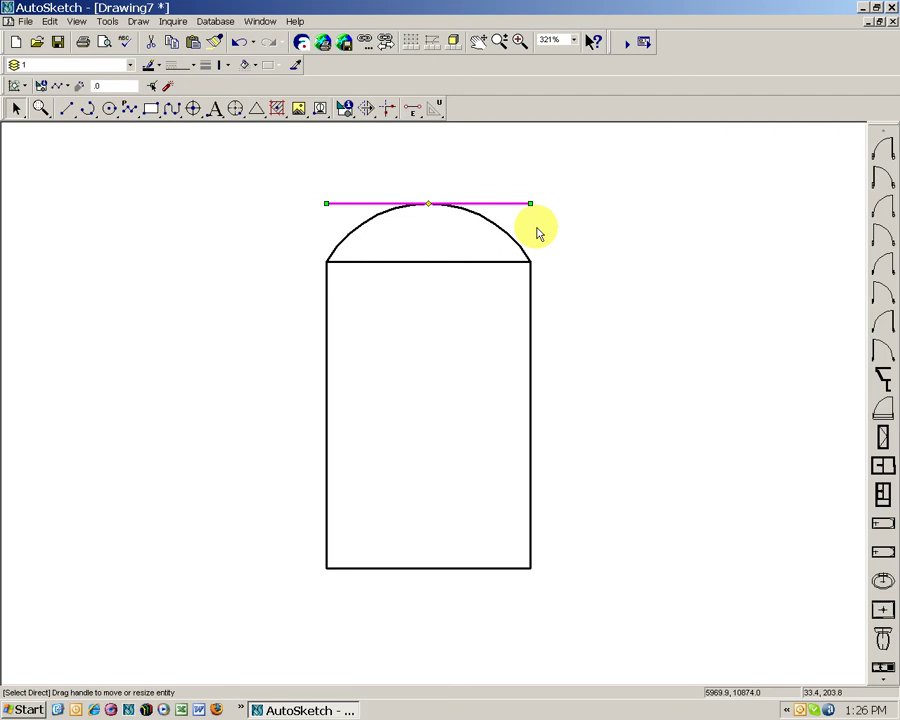
{"action": "key", "text": "Delete"}
- Offset both the rectangle and the arc inward by 40 to form the window frame
{"action": "scroll", "coordinate": [537, 232], "scroll_direction": "up", "scroll_amount": 1}
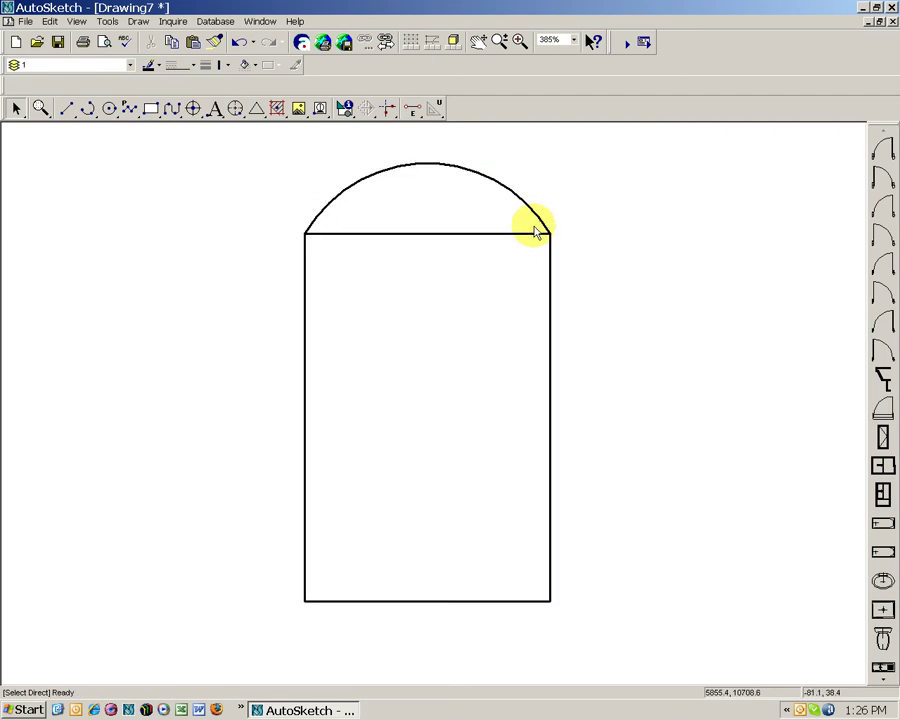
{"action": "middle_click_drag", "start_coordinate": [537, 232], "coordinate": [498, 255]}
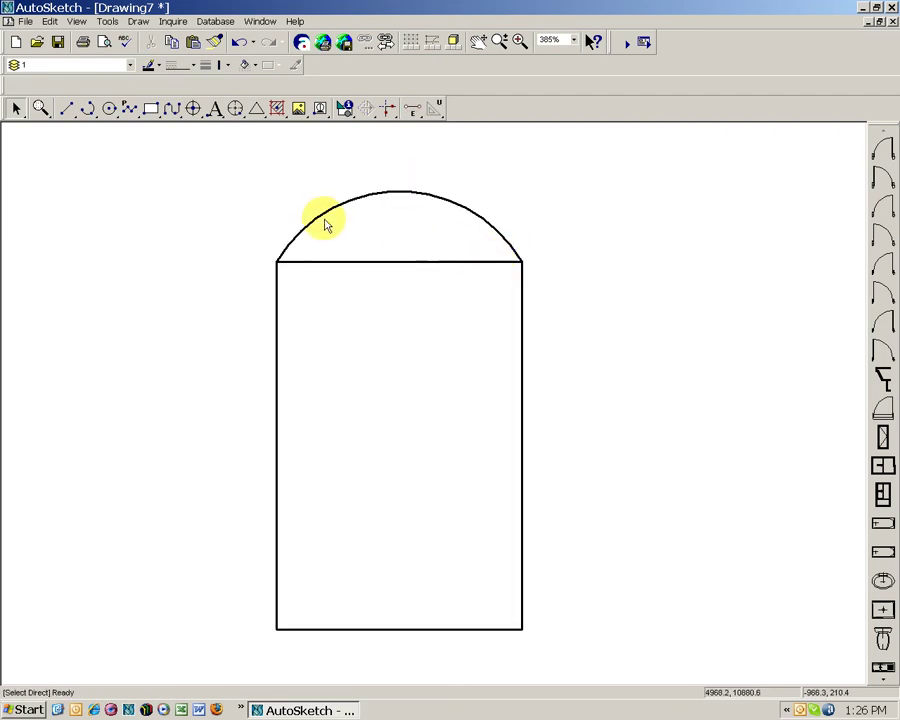
{"action": "left_click", "coordinate": [257, 110]}
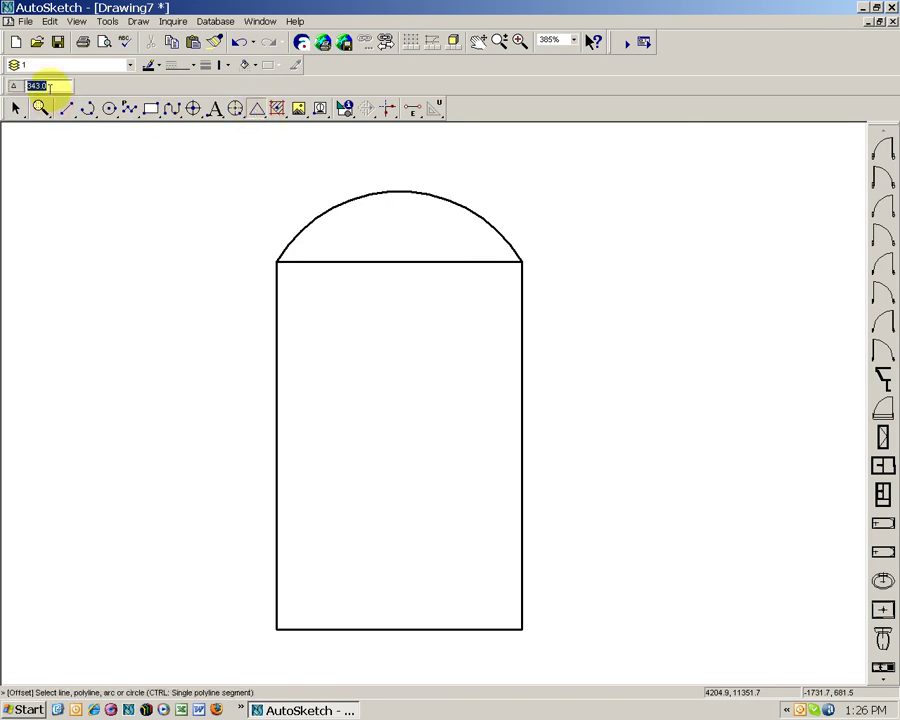
{"action": "type", "text": "40"}
{"action": "left_click", "coordinate": [280, 297]}
{"action": "left_click", "coordinate": [279, 296]}
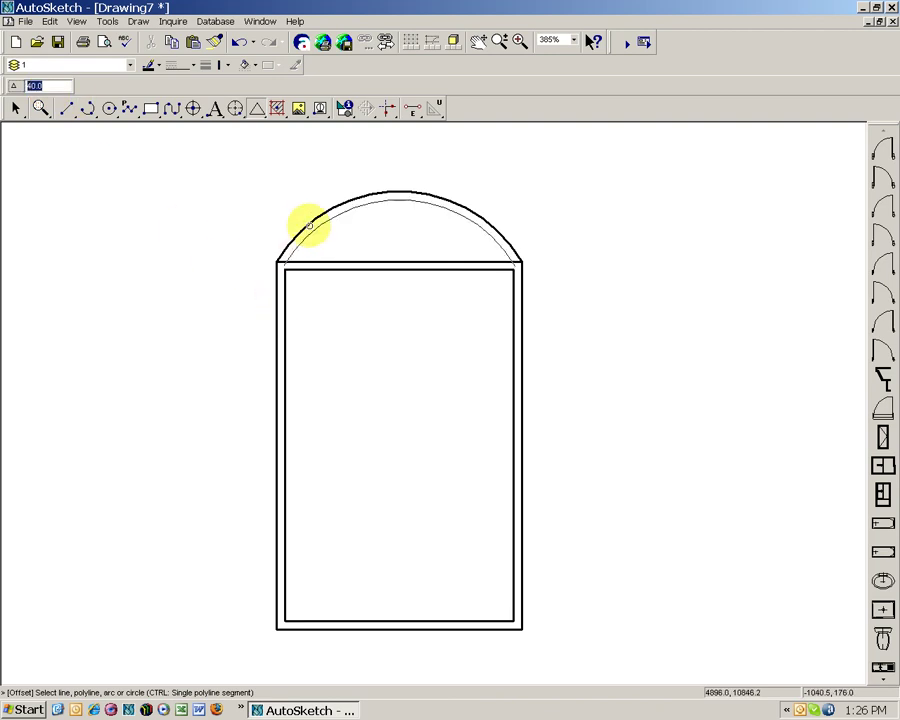
{"action": "left_click", "coordinate": [311, 225]}
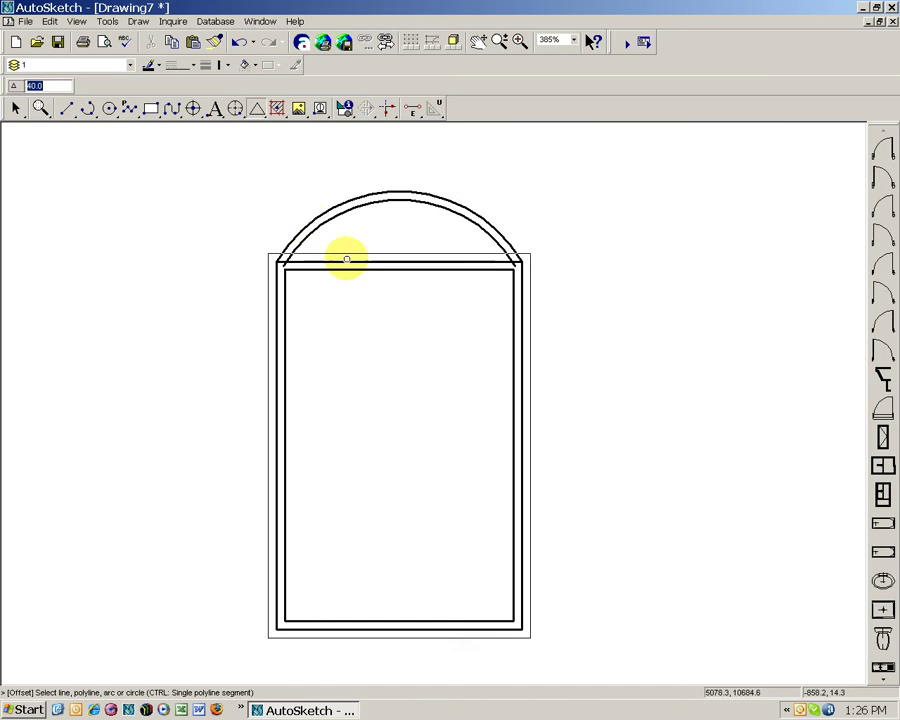
{"action": "key", "text": "Escape"}
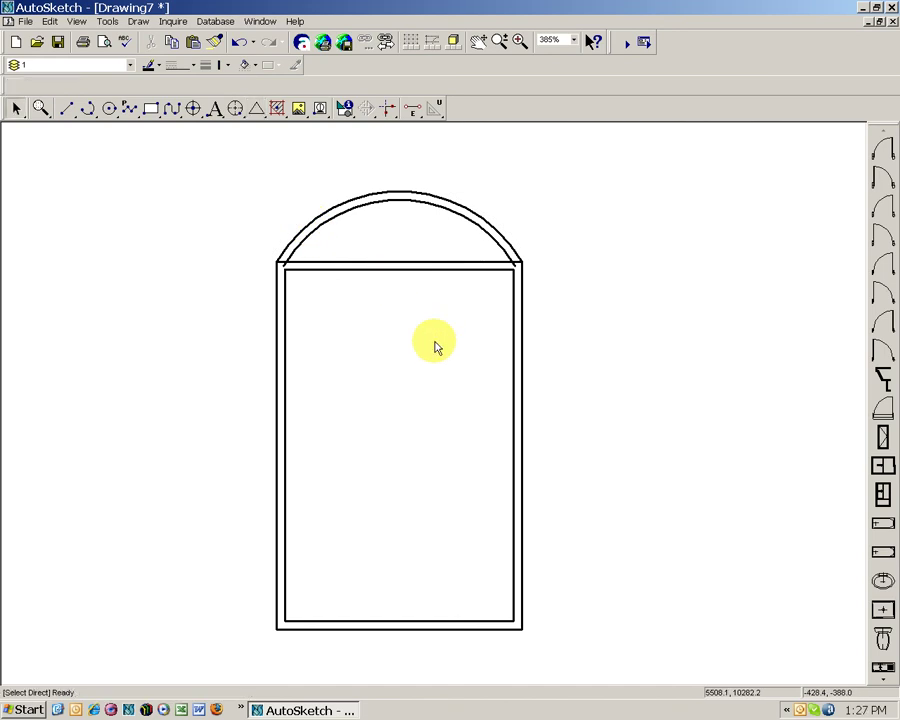
- Trim both corners where the inner arc meets the outer rectangle's top edge using Trim Corner
{"action": "scroll", "coordinate": [437, 347], "scroll_direction": "up", "scroll_amount": 3}
{"action": "mouse_move", "coordinate": [442, 327]}
{"action": "middle_mouse_down"}
{"action": "mouse_move", "coordinate": [488, 472]}
{"action": "mouse_move", "coordinate": [538, 438]}
{"action": "middle_mouse_up"}
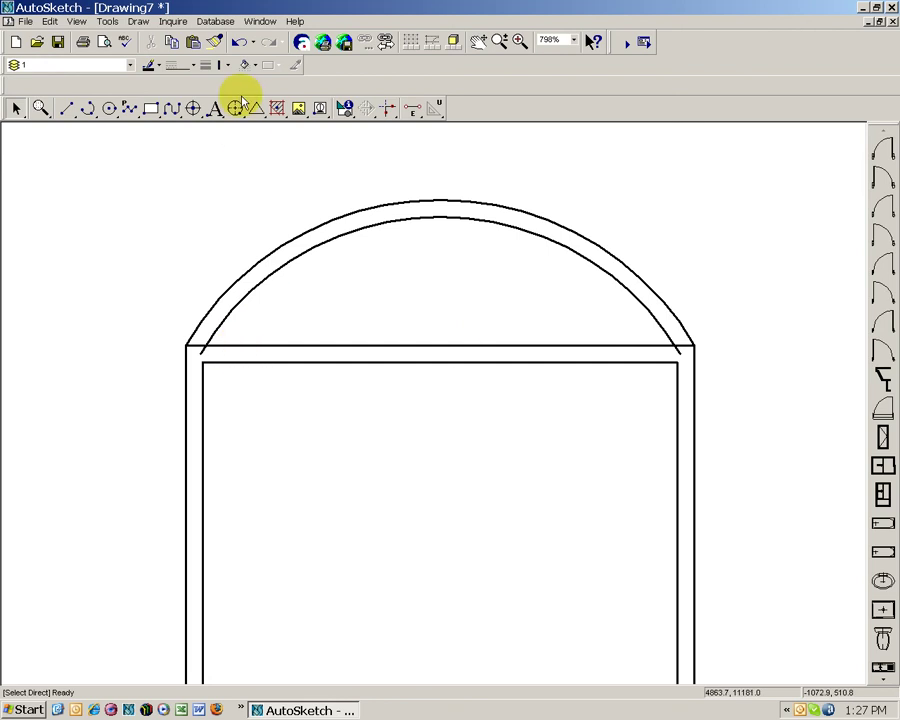
{"action": "left_click", "coordinate": [383, 110]}
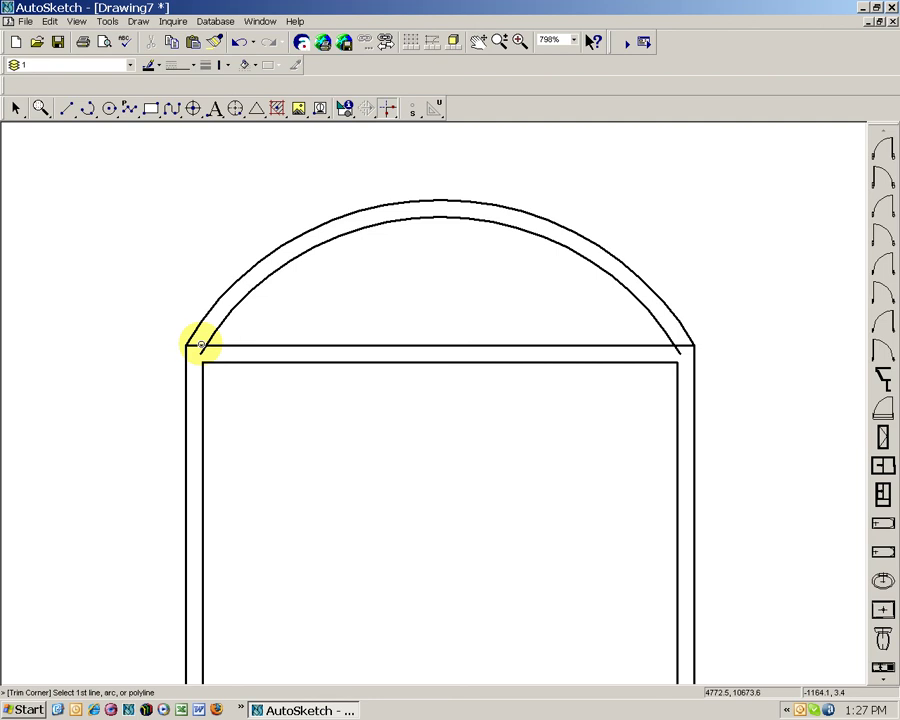
{"action": "left_click", "coordinate": [212, 338]}
{"action": "left_click", "coordinate": [230, 345]}
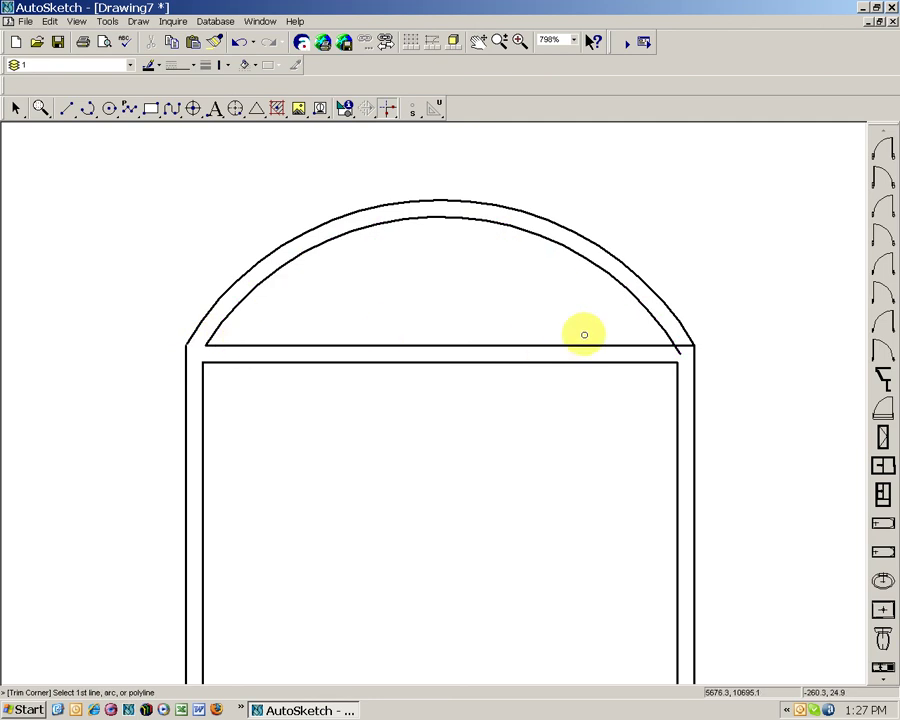
{"action": "left_click", "coordinate": [636, 340]}
{"action": "left_click", "coordinate": [659, 325]}
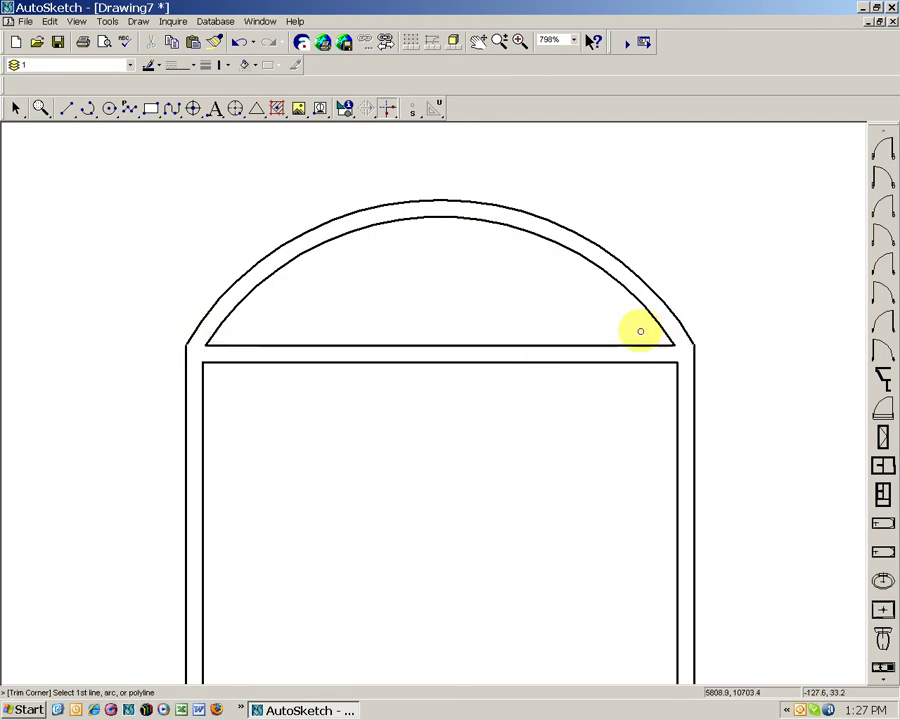
{"action": "key", "text": "Escape"}
- Add two radius dimensions to the outer arc, one labelled outside the arch and one in long style inside it
{"action": "scroll", "coordinate": [622, 345], "scroll_direction": "down", "scroll_amount": 4}
{"action": "mouse_move", "coordinate": [516, 436]}
{"action": "middle_mouse_down"}
{"action": "mouse_move", "coordinate": [426, 444]}
{"action": "mouse_move", "coordinate": [424, 376]}
{"action": "middle_mouse_up"}
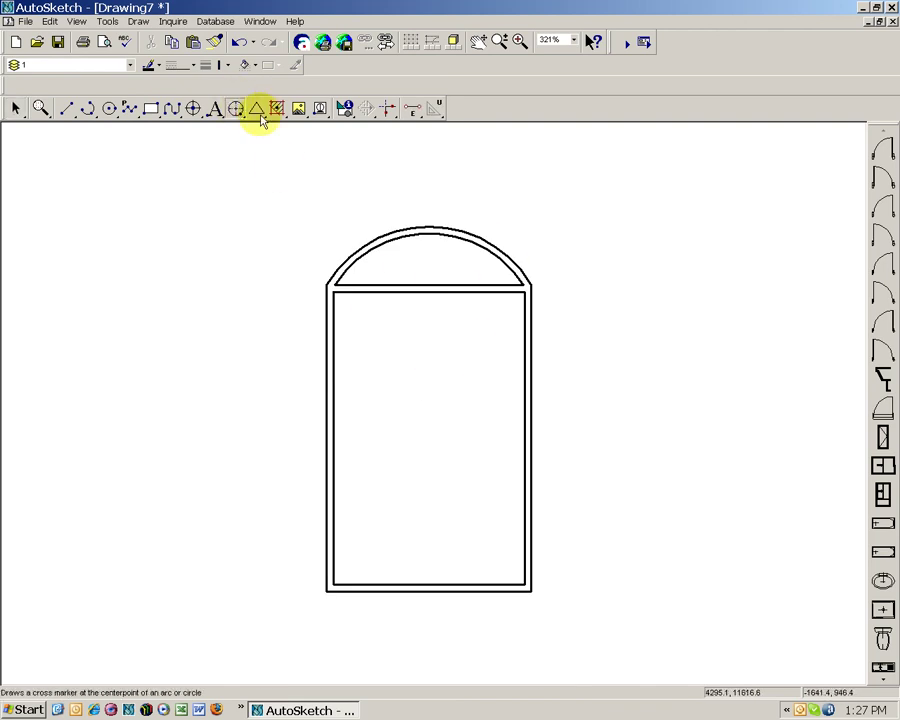
{"action": "left_click_drag", "start_coordinate": [255, 109], "coordinate": [371, 122]}
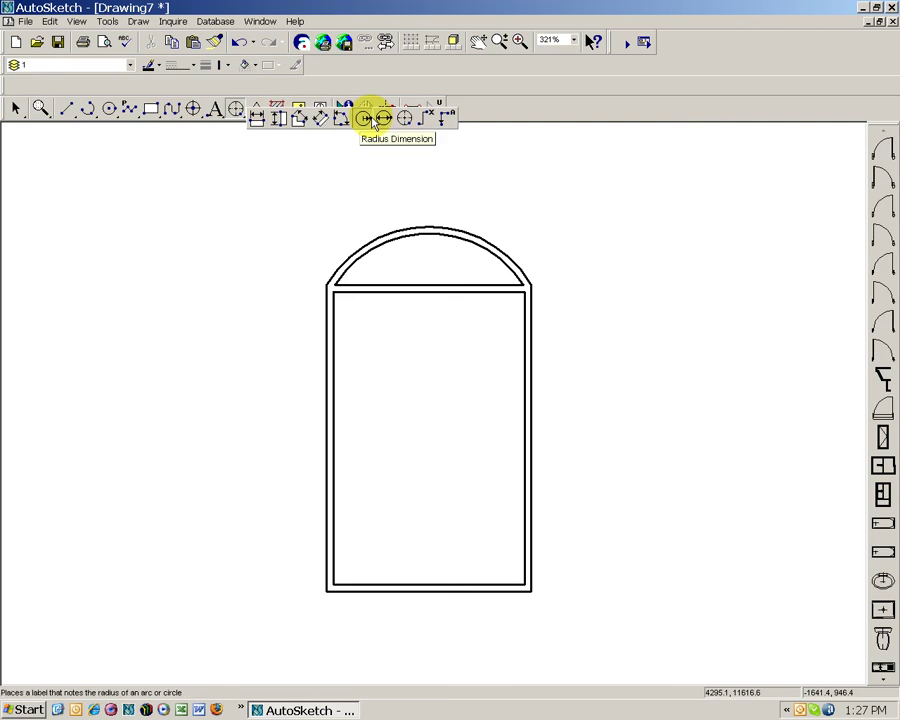
{"action": "left_click_drag", "start_coordinate": [371, 122], "coordinate": [368, 120]}
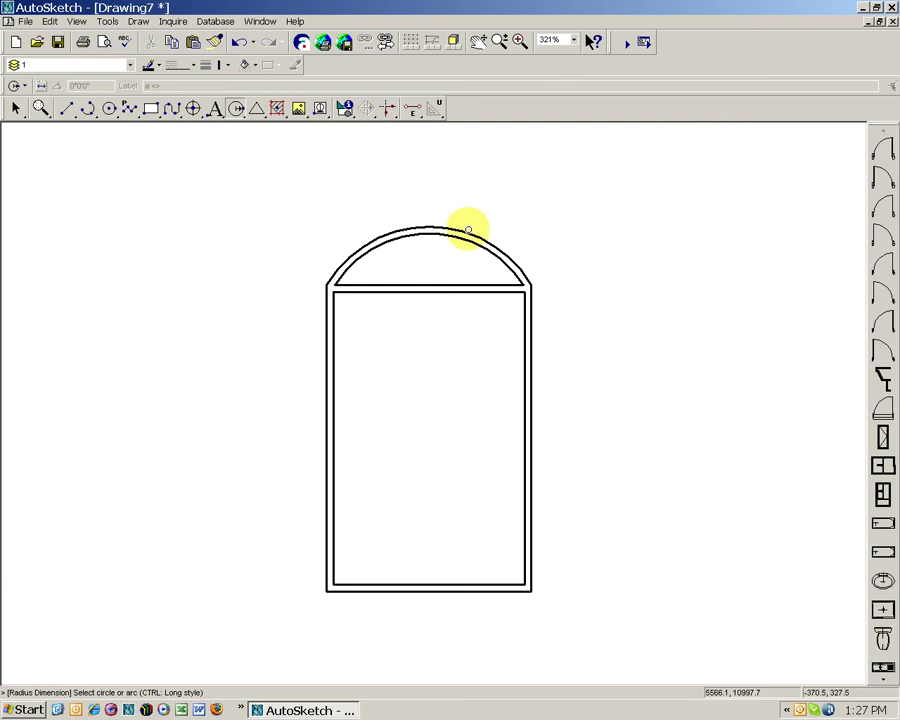
{"action": "left_click", "coordinate": [468, 230]}
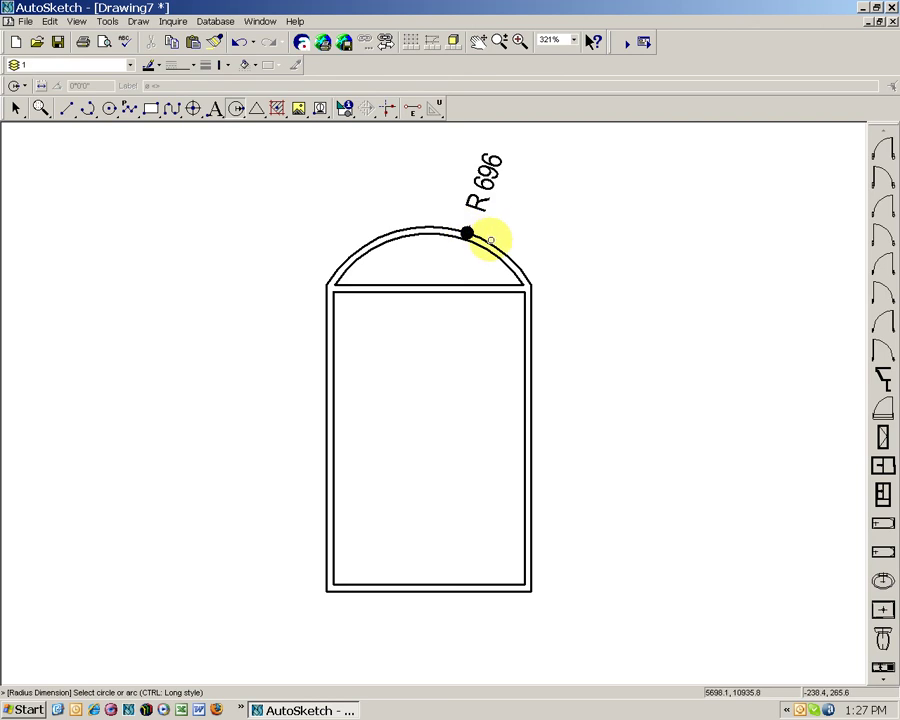
{"action": "left_click", "coordinate": [484, 241]}
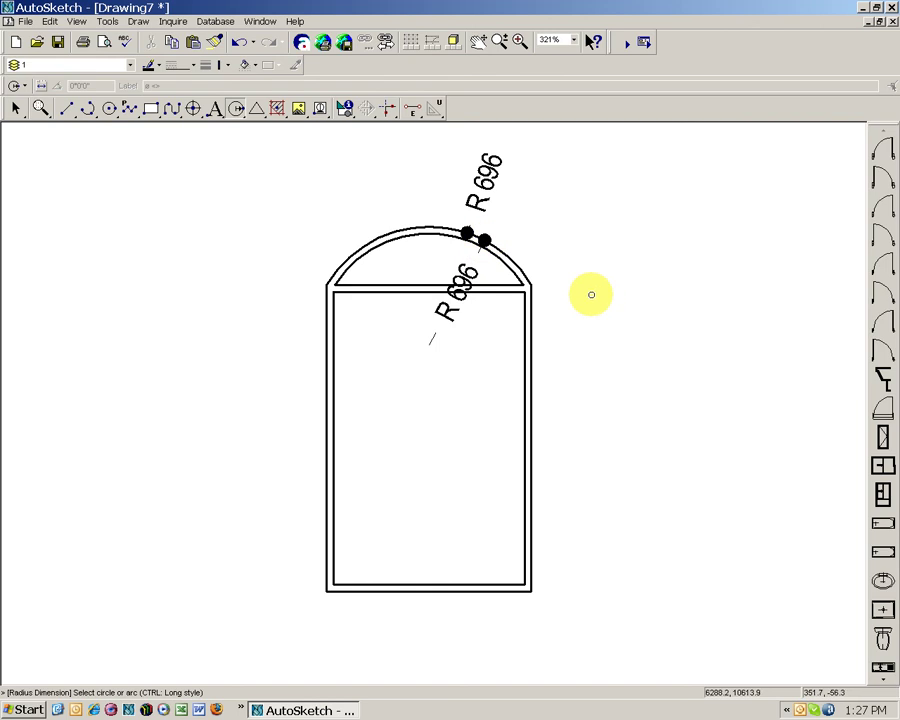
- Add two more radius dimensions to the outer arc's left half, with leader lines running to the arc's centre
{"action": "left_click", "coordinate": [394, 230]}
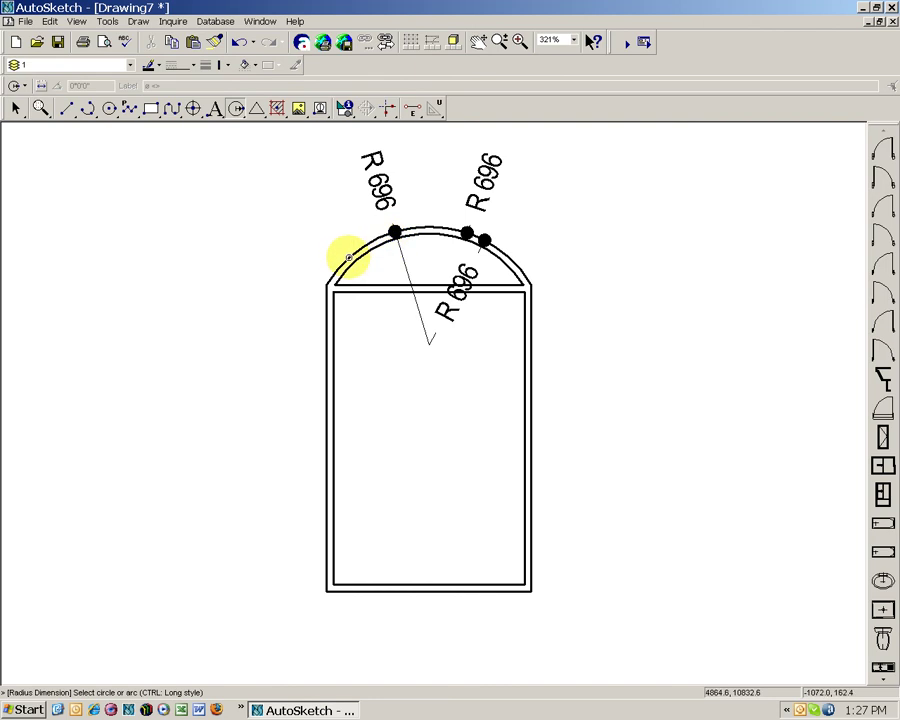
{"action": "left_click", "coordinate": [348, 258]}
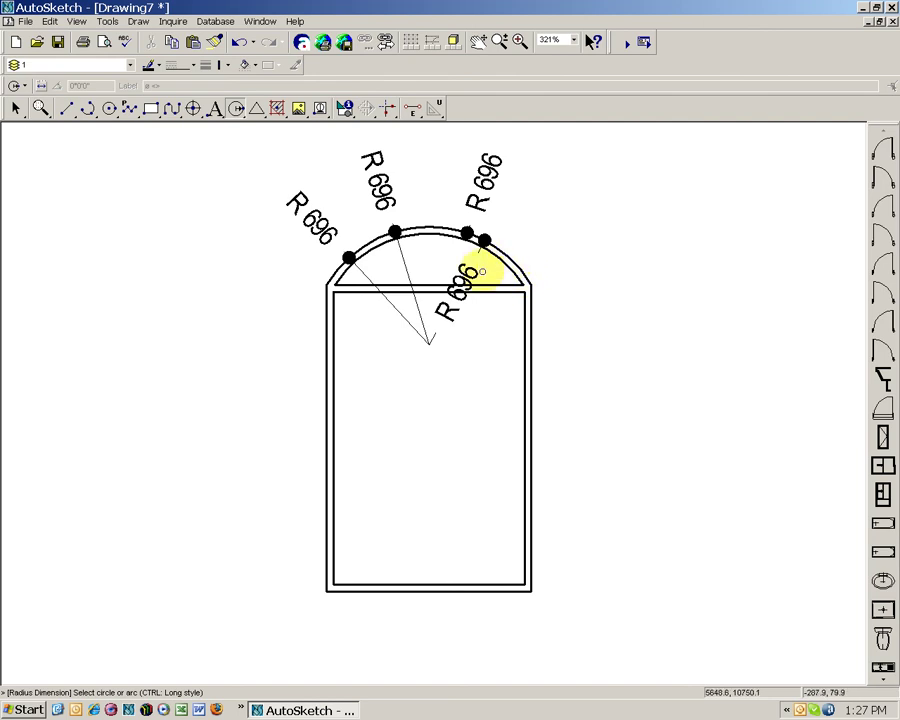
{"action": "key", "text": "Escape"}
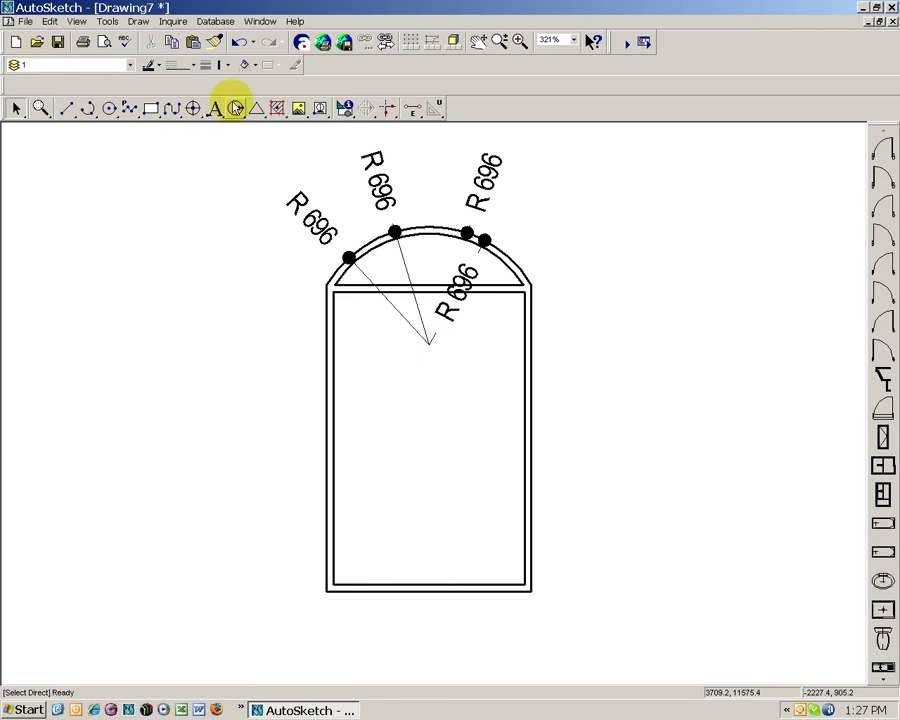
- Add a Vertical Dimension beside the window from its lower-right corner to the level of the arc's centre
{"action": "left_click_drag", "start_coordinate": [236, 108], "coordinate": [278, 120]}
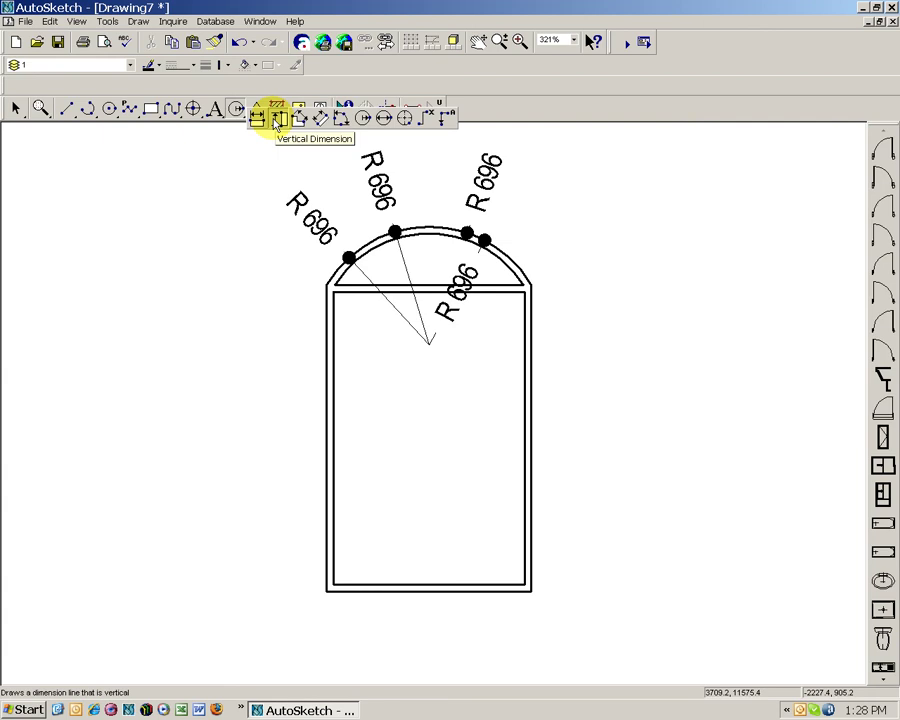
{"action": "left_click_drag", "start_coordinate": [278, 120], "coordinate": [278, 121]}
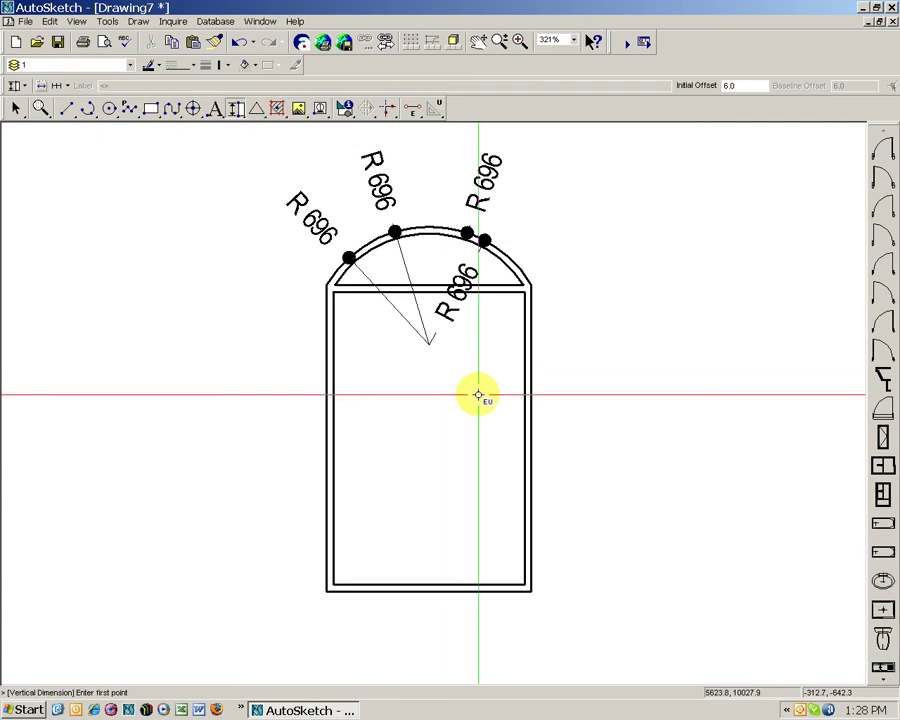
{"action": "left_click", "coordinate": [531, 530]}
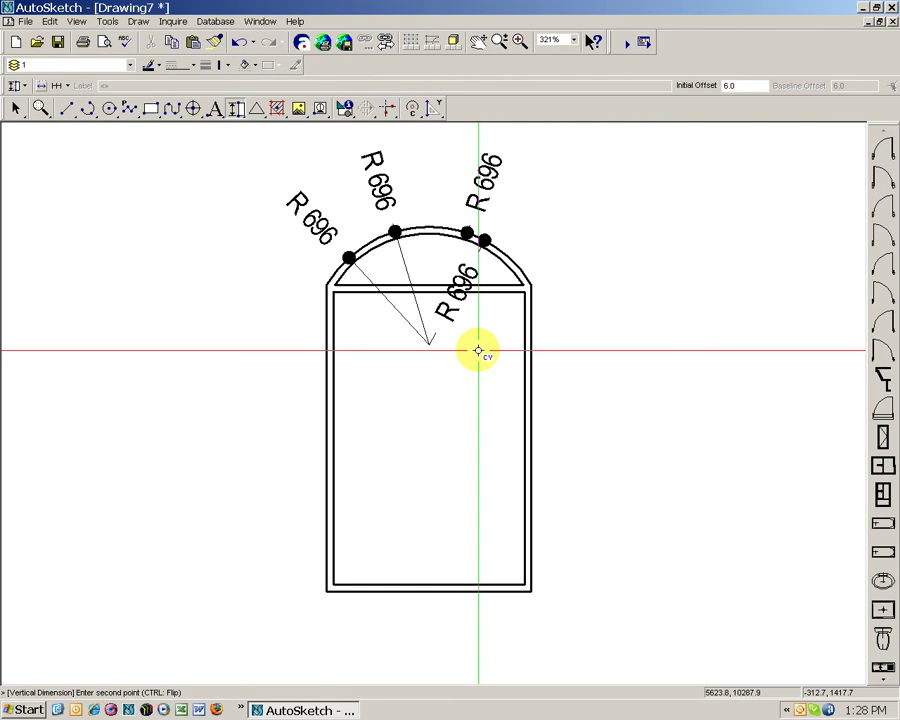
{"action": "left_click", "coordinate": [517, 268]}
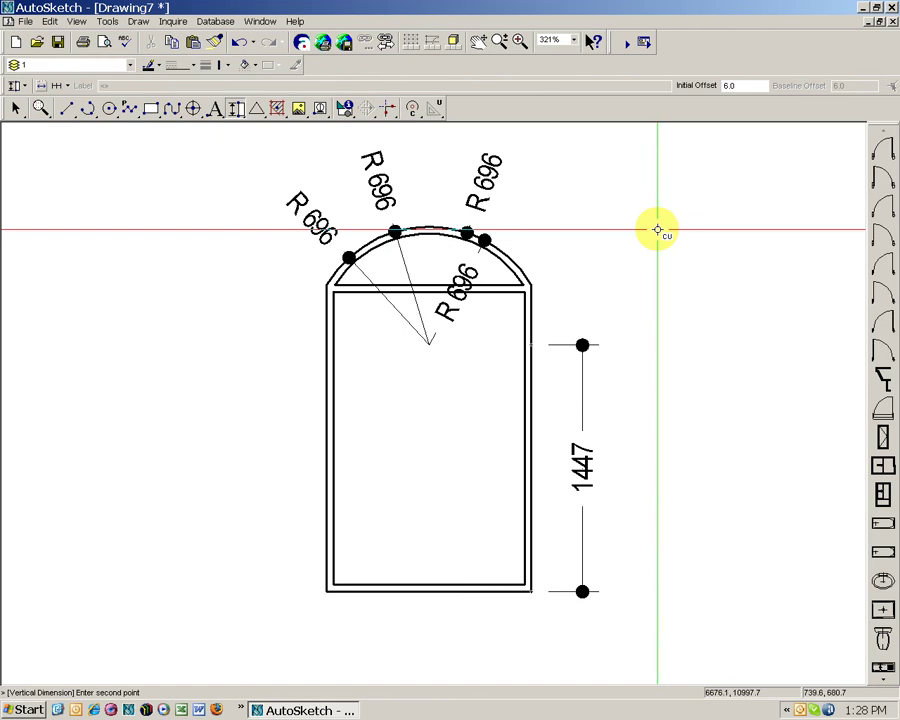
- Switch the vertical dimension style from chained to single dimensions
{"action": "left_click", "coordinate": [466, 233]}
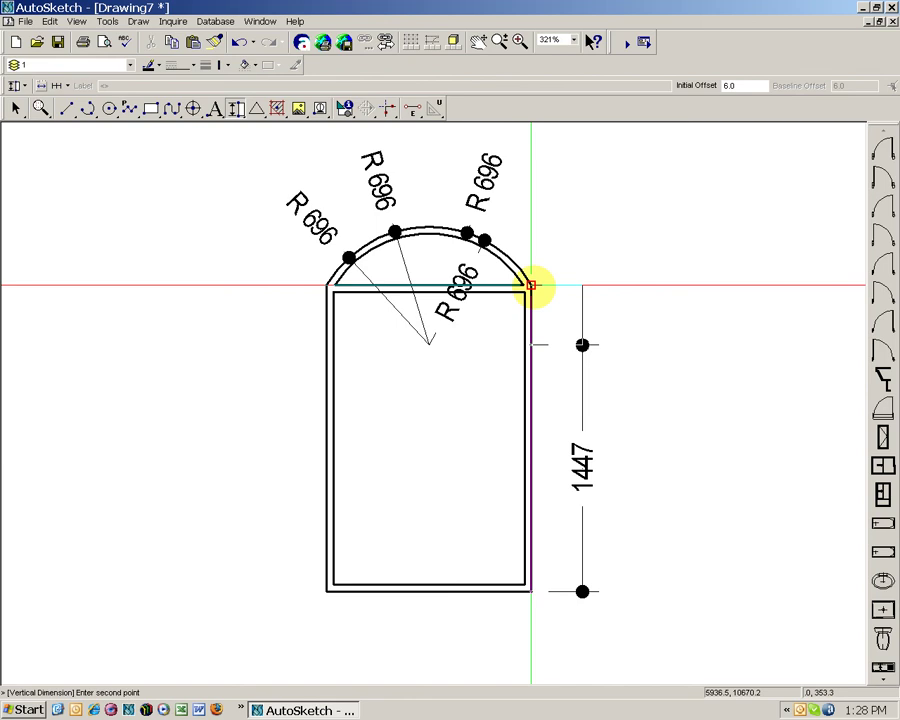
{"action": "left_click", "coordinate": [67, 86]}
{"action": "left_click", "coordinate": [74, 104]}
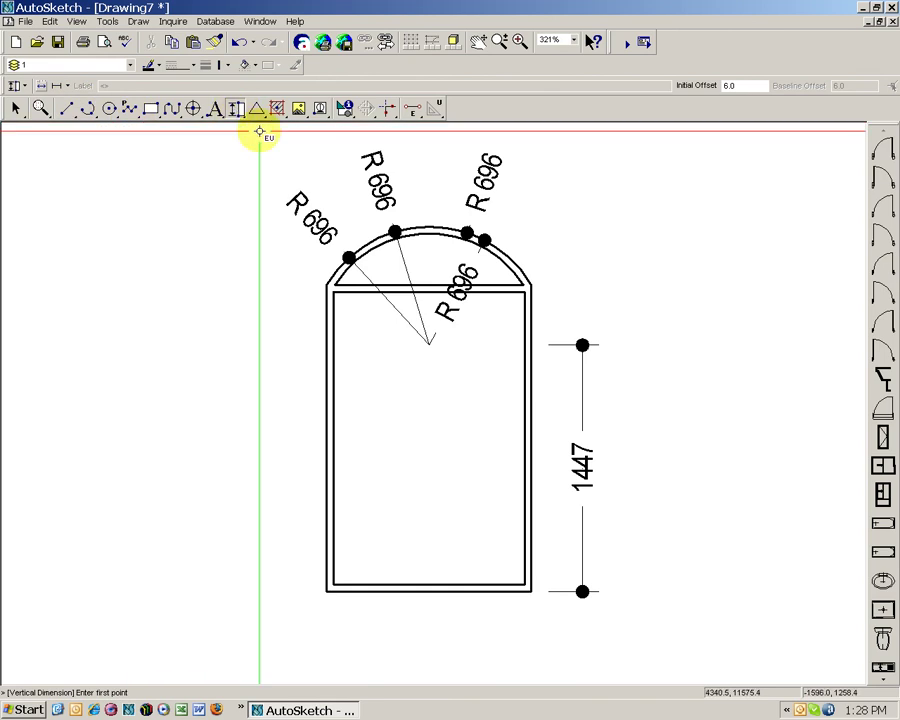
- Try a vertical dimension from the rectangle's upper-right corner to a point level with the arc's crown, and delete it
{"action": "left_click", "coordinate": [531, 287]}
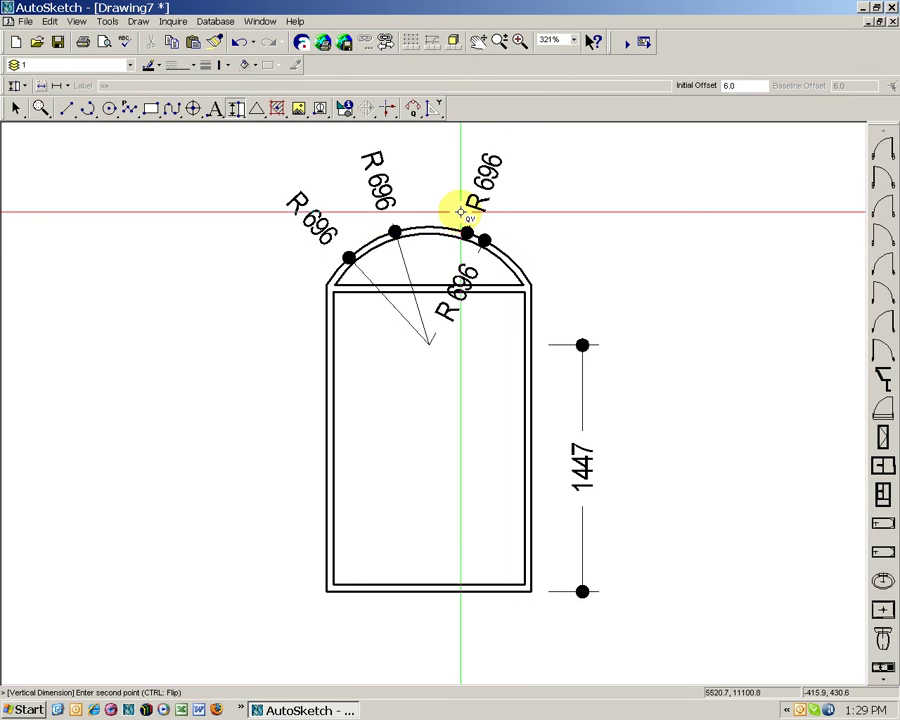
{"action": "left_click", "coordinate": [429, 227]}
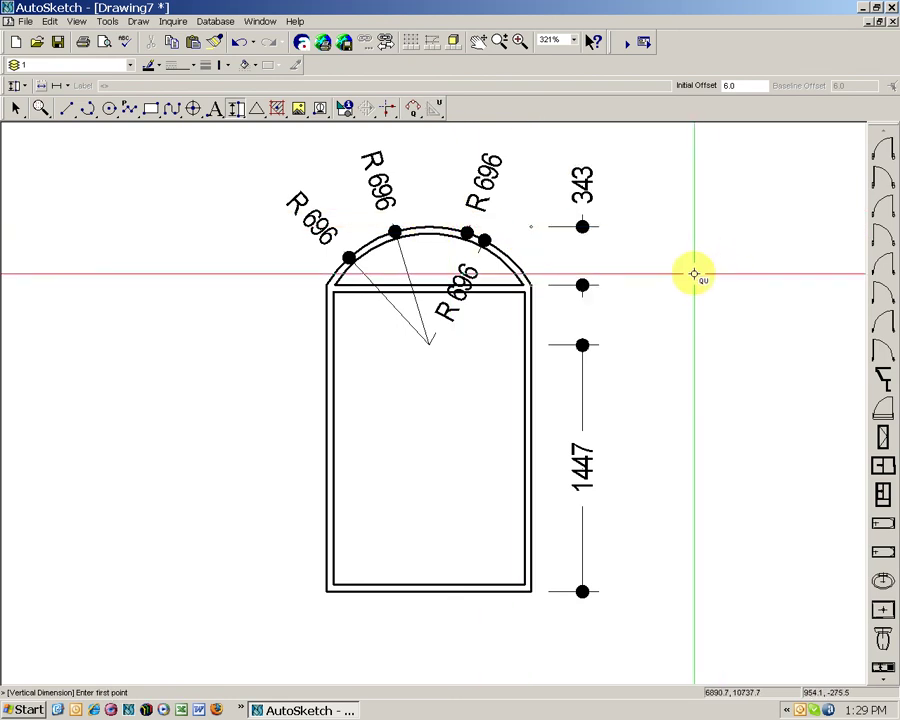
{"action": "key", "text": "Escape"}
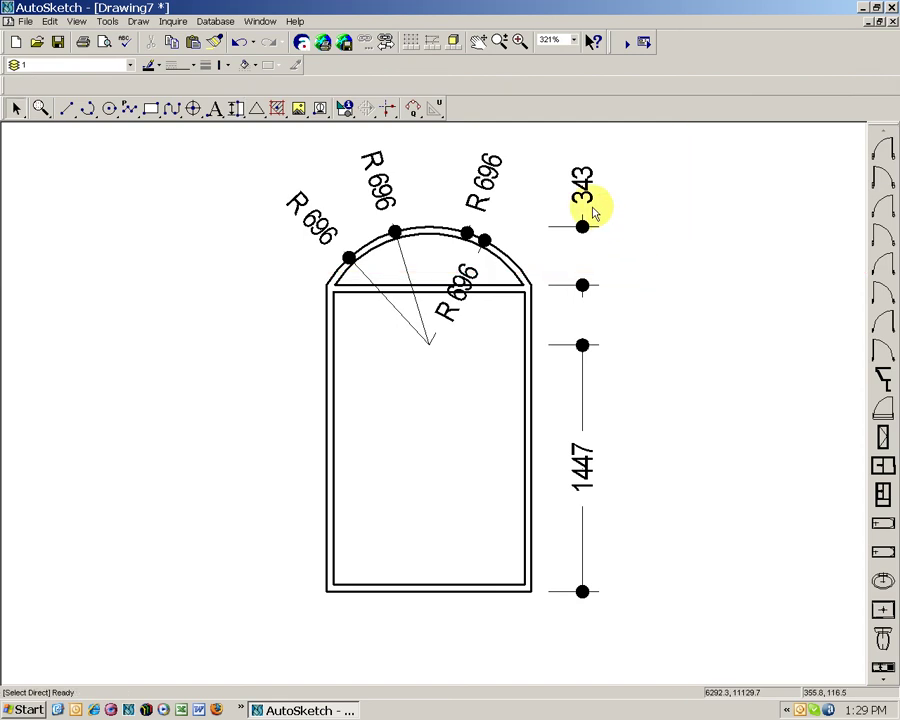
{"action": "left_click", "coordinate": [592, 224]}
{"action": "key", "text": "Delete"}
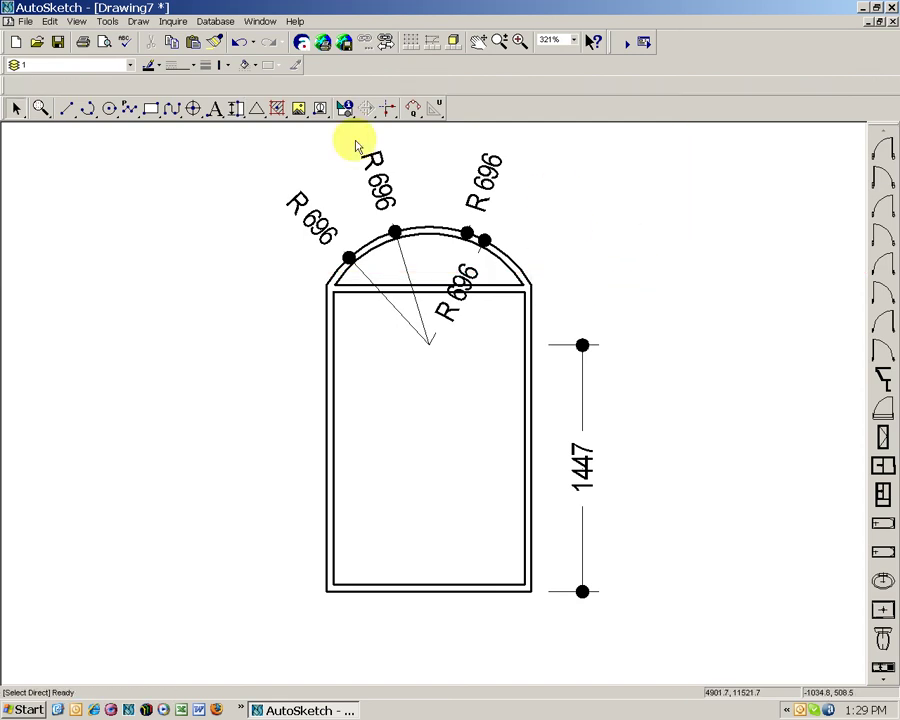
- Add a Vertical Dimension for the arch rise from the rectangle's upper-right corner to the outer arc's topmost point
{"action": "left_click", "coordinate": [235, 110]}
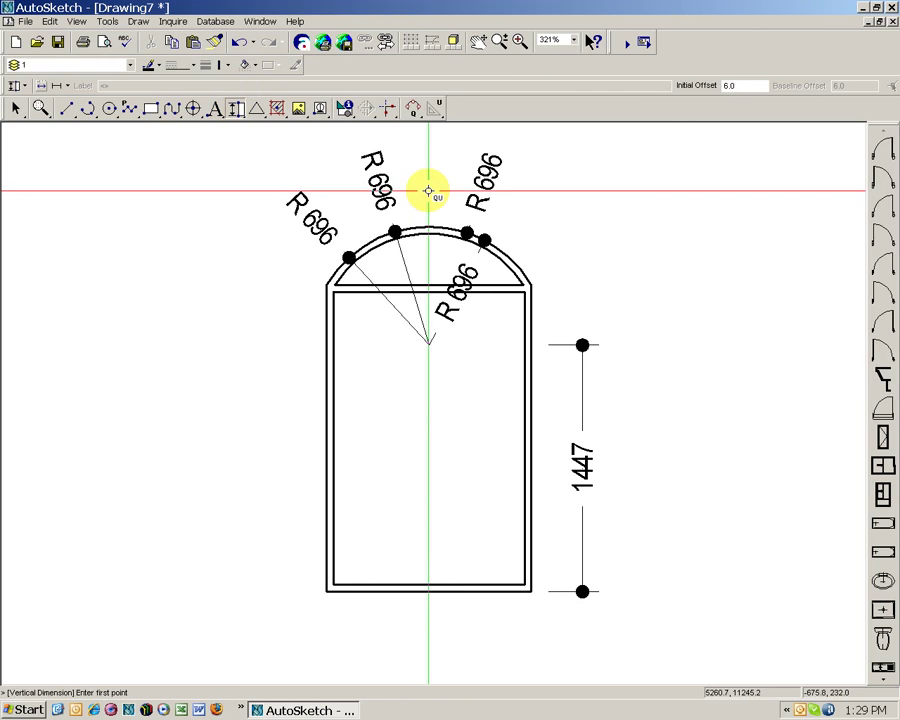
{"action": "left_click", "coordinate": [531, 286]}
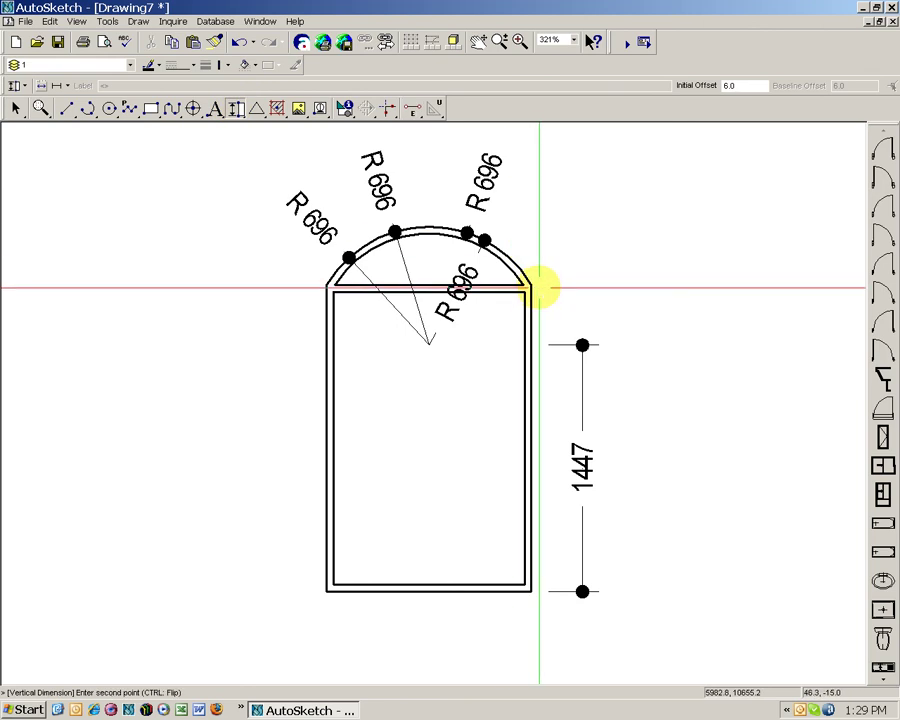
{"action": "left_click", "coordinate": [430, 226]}
{"action": "left_click", "coordinate": [578, 150]}
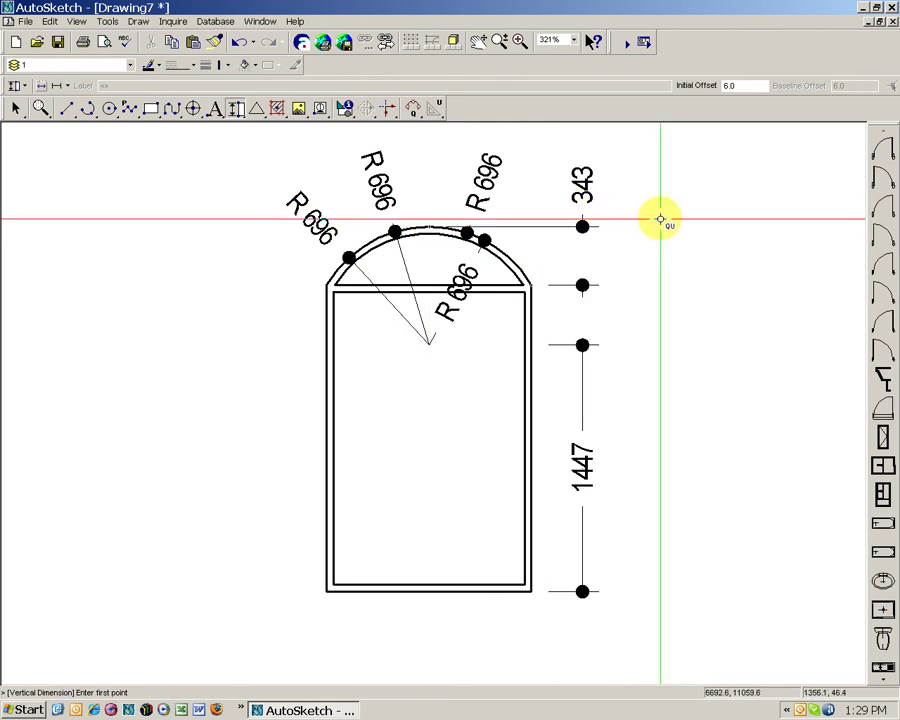
{"action": "key", "text": "Escape"}
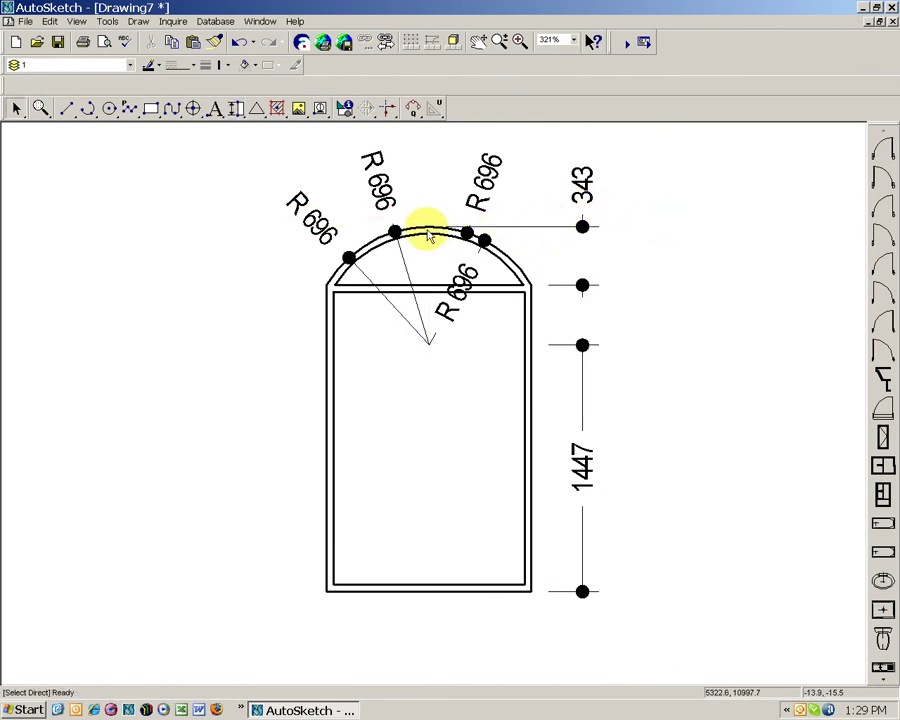